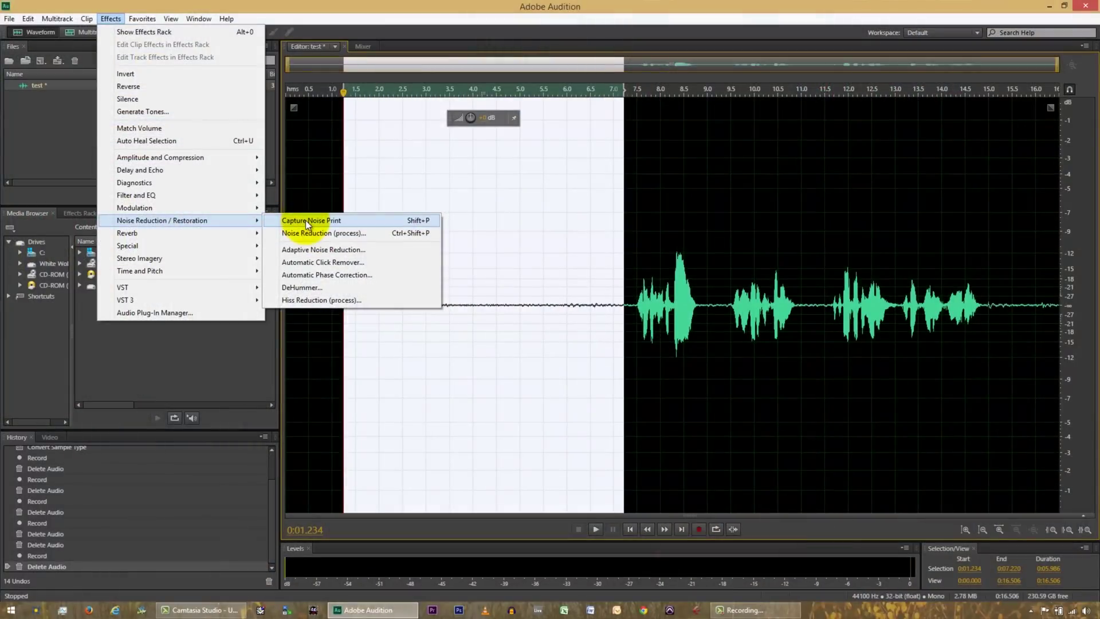
Step: Capture a noise print from the selected silent stretch and open the Noise Reduction process effect, positioned clear of the selection
click(304, 221)
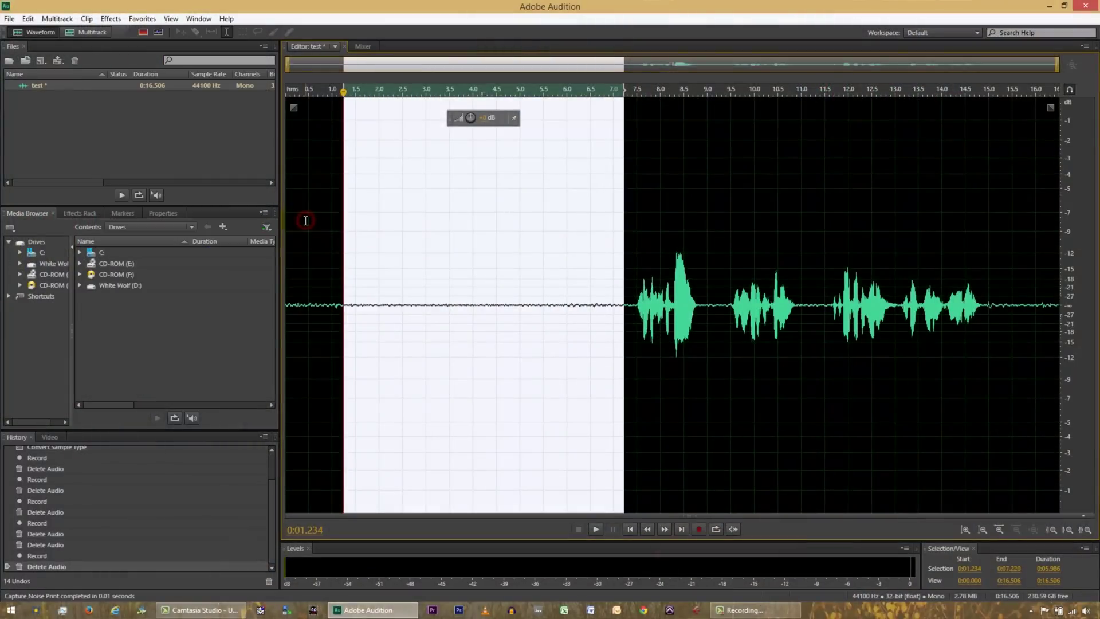
click(109, 19)
mouse_move(146, 220)
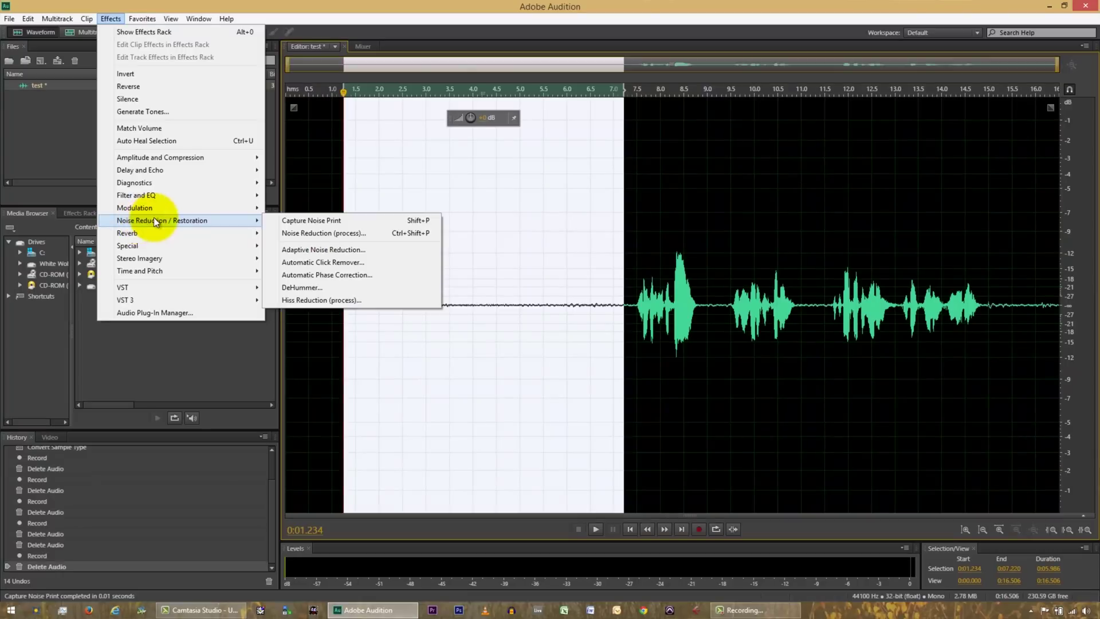
click(345, 233)
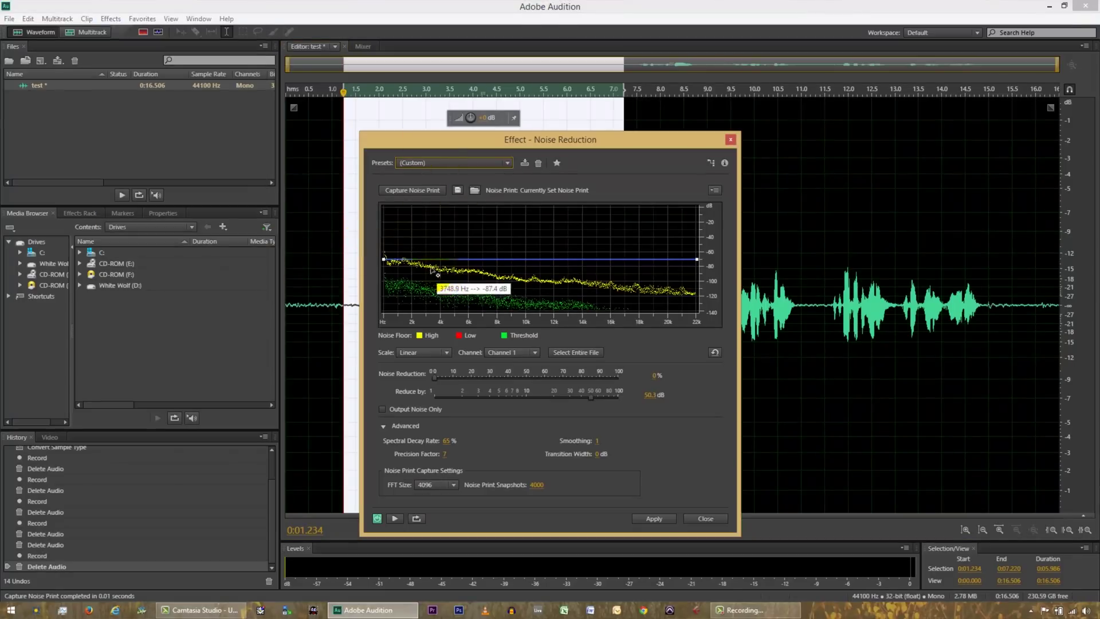
drag(585, 148, 787, 95)
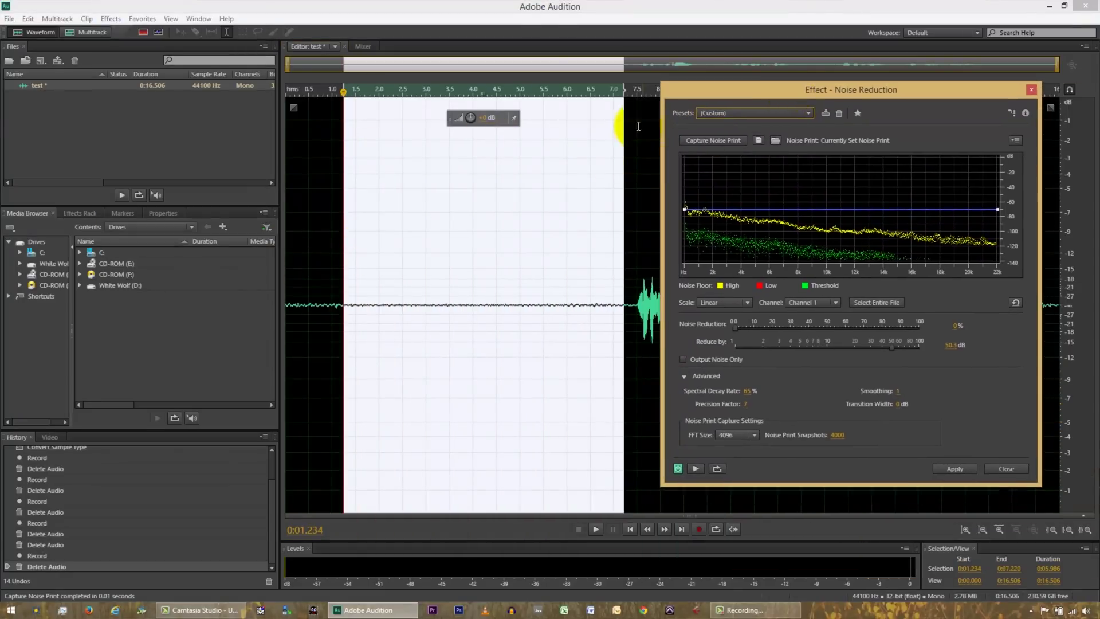
click(717, 141)
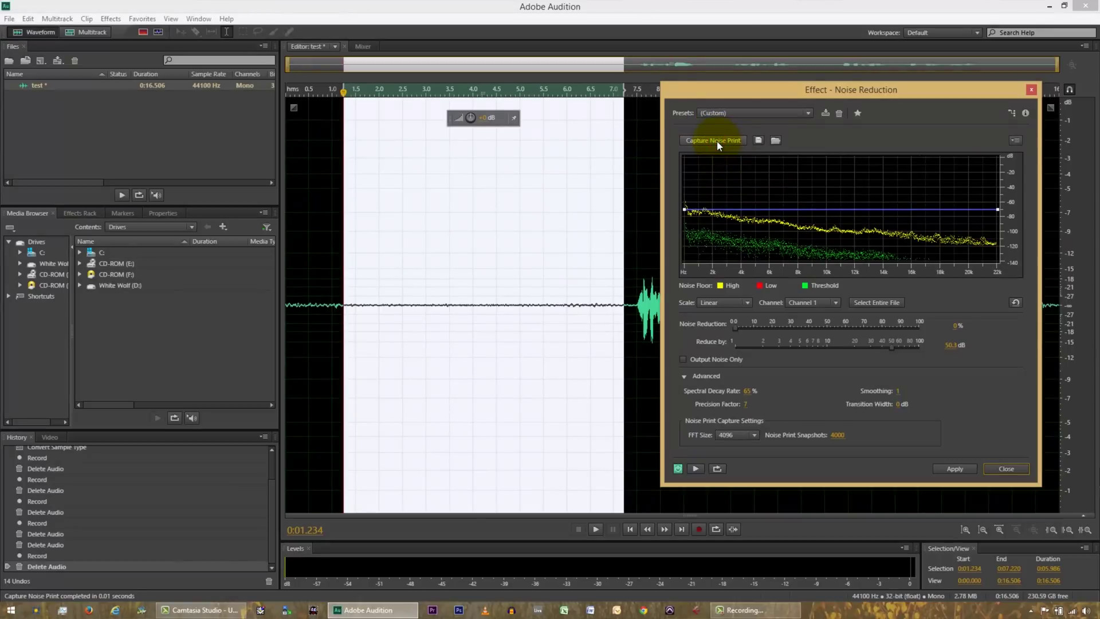
drag(775, 90, 785, 23)
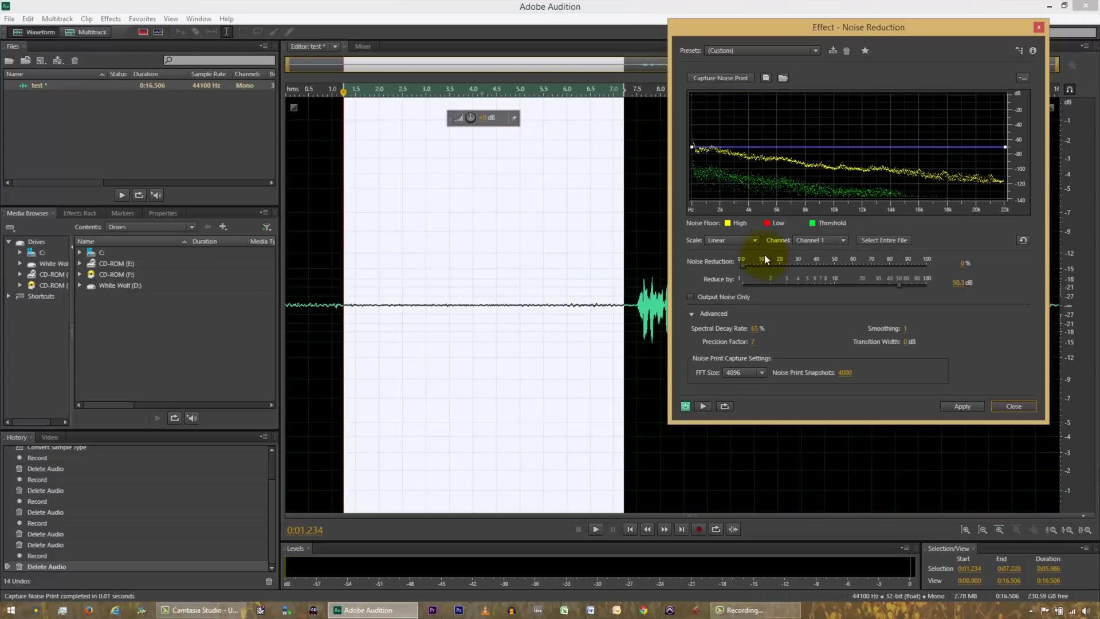
Step: Review the Advanced settings of the Noise Reduction effect and leave them collapsed
click(692, 314)
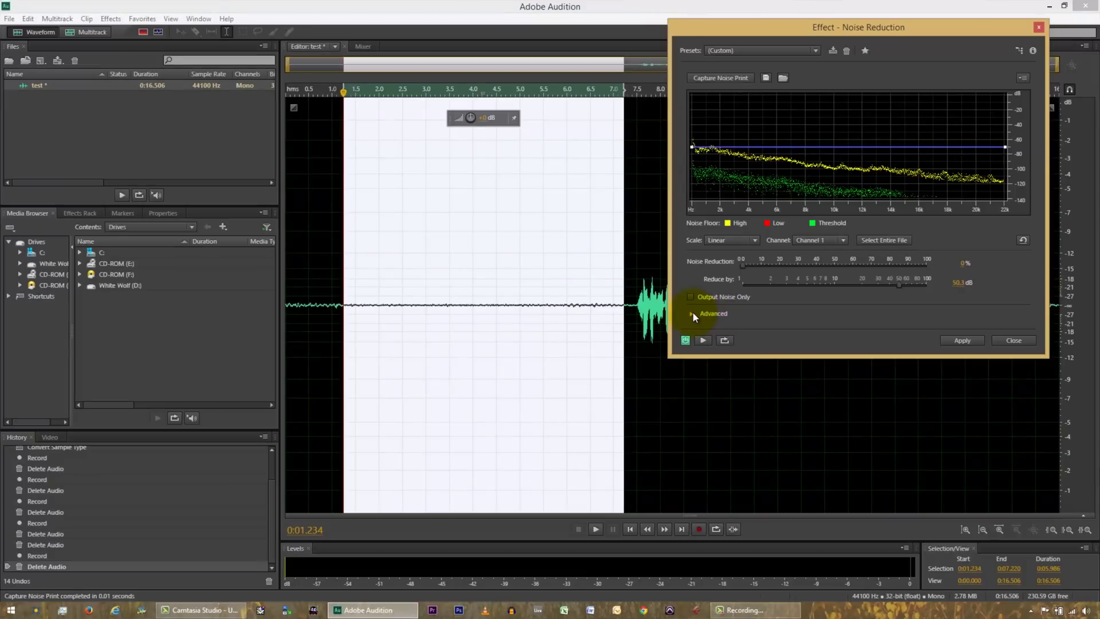
click(690, 313)
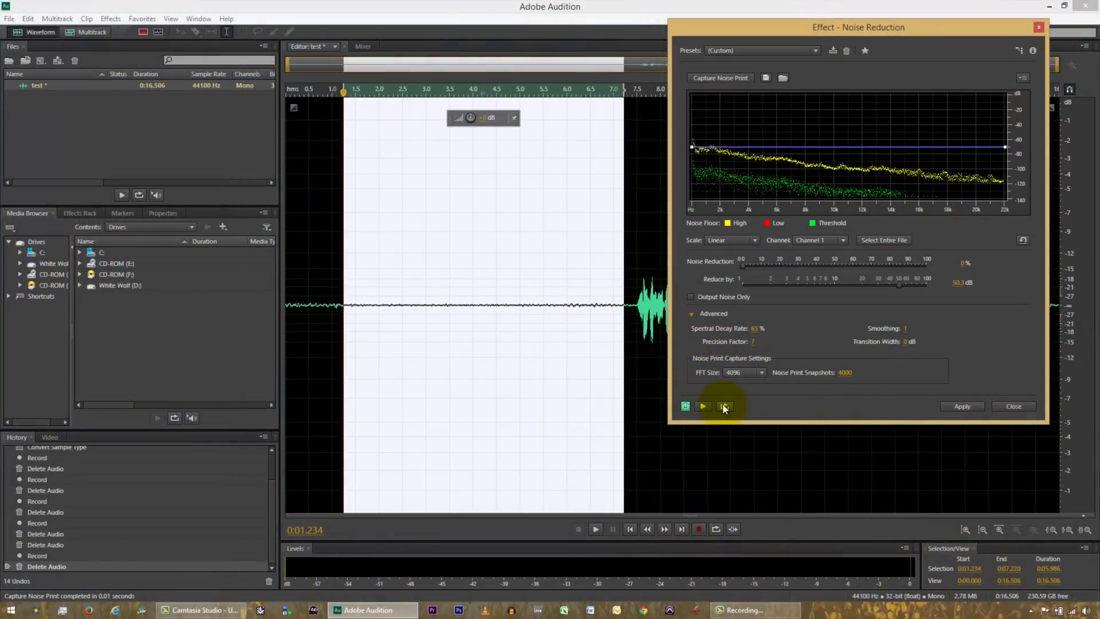
click(692, 313)
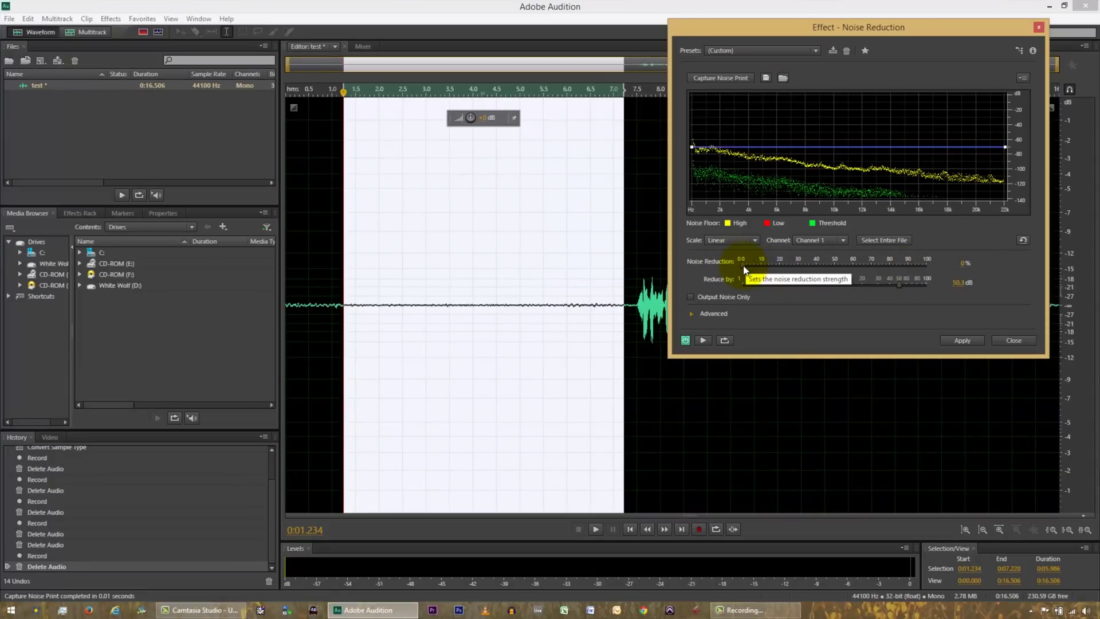
Step: Try Noise Reduction at 100%, return it to 0%, and lower Reduce by to 1 dB
drag(744, 266, 942, 277)
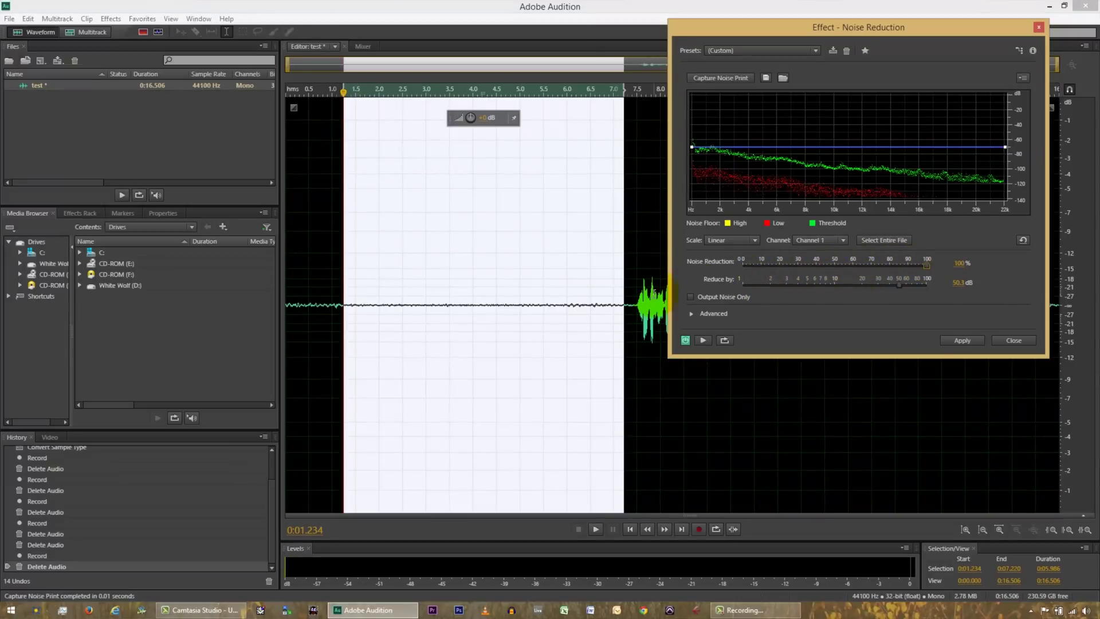
drag(927, 264, 740, 267)
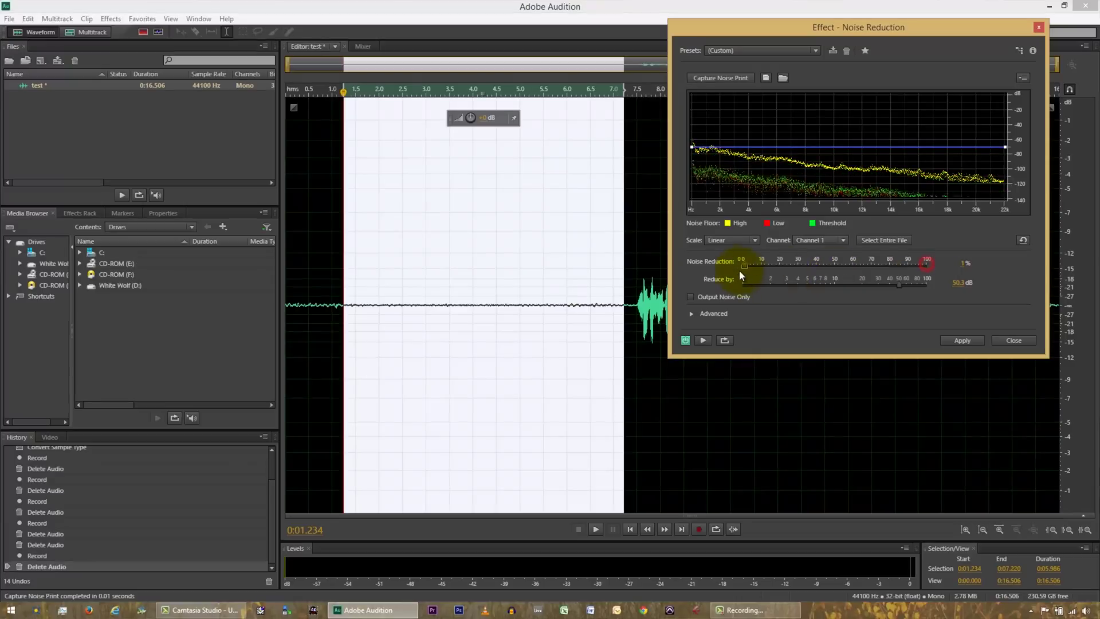
click(899, 284)
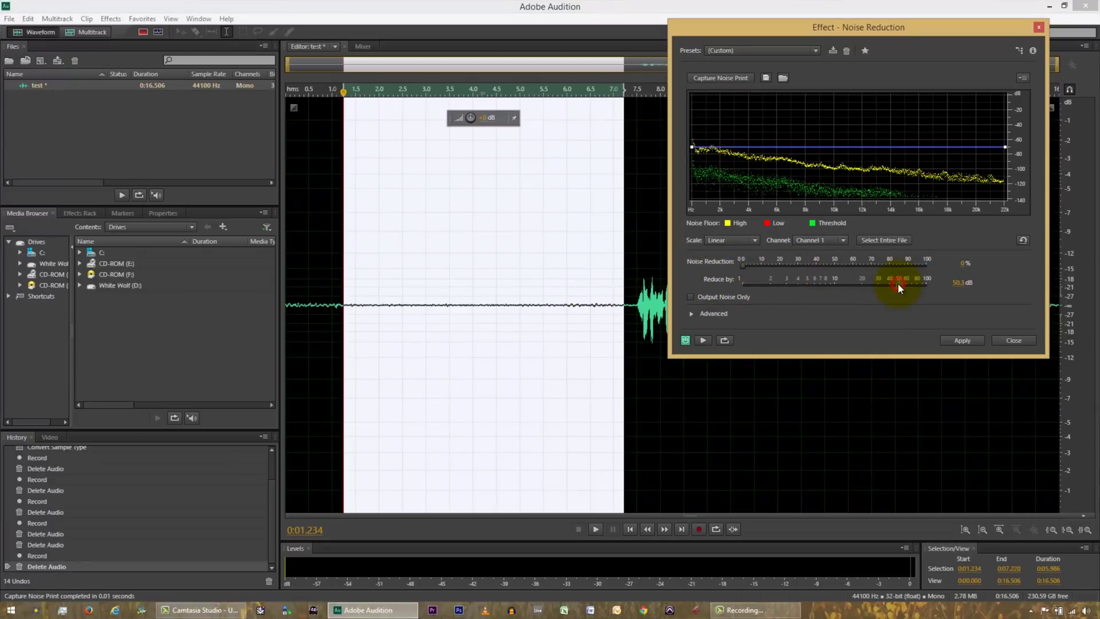
drag(802, 288, 720, 288)
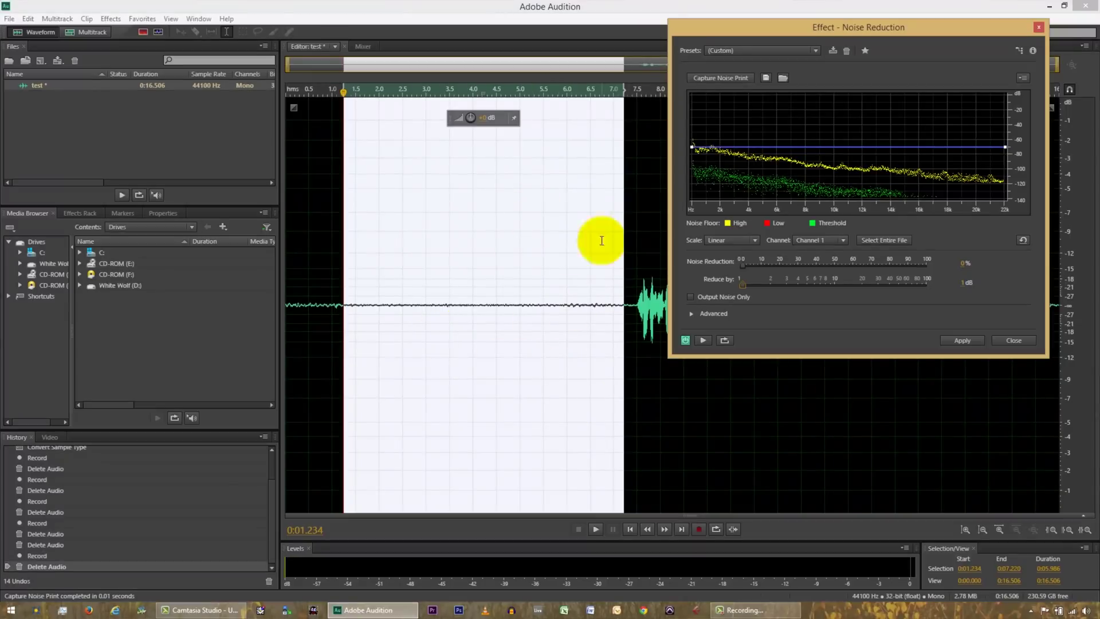
Step: Select the first spoken phrase with its preceding noise, about 0:06.218 to 0:08.772, and preview it in a loop
click(477, 380)
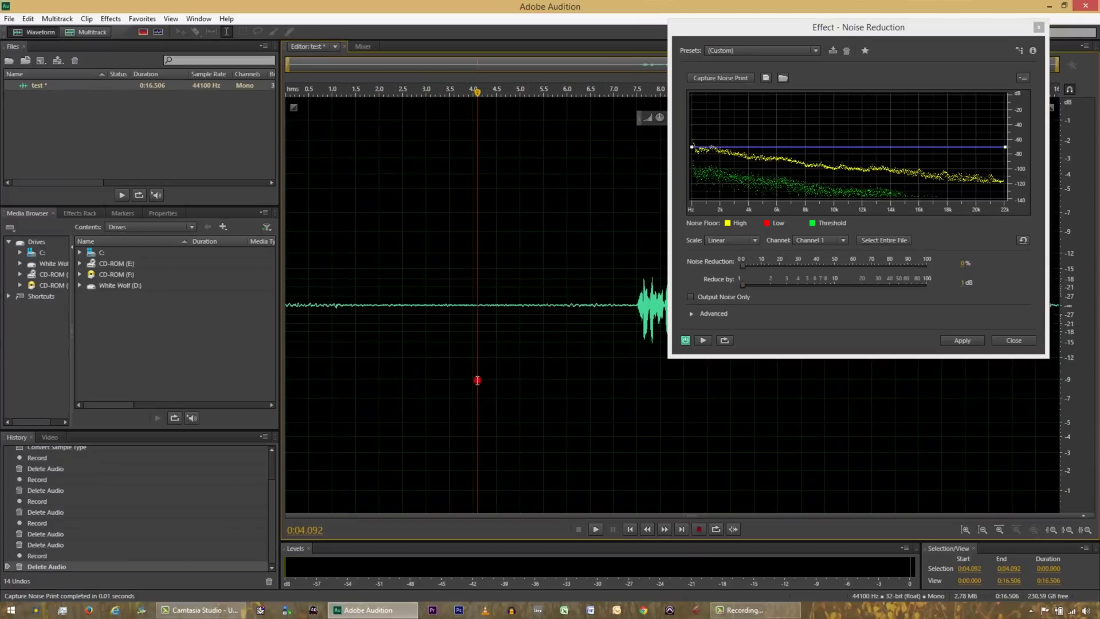
double_click(478, 381)
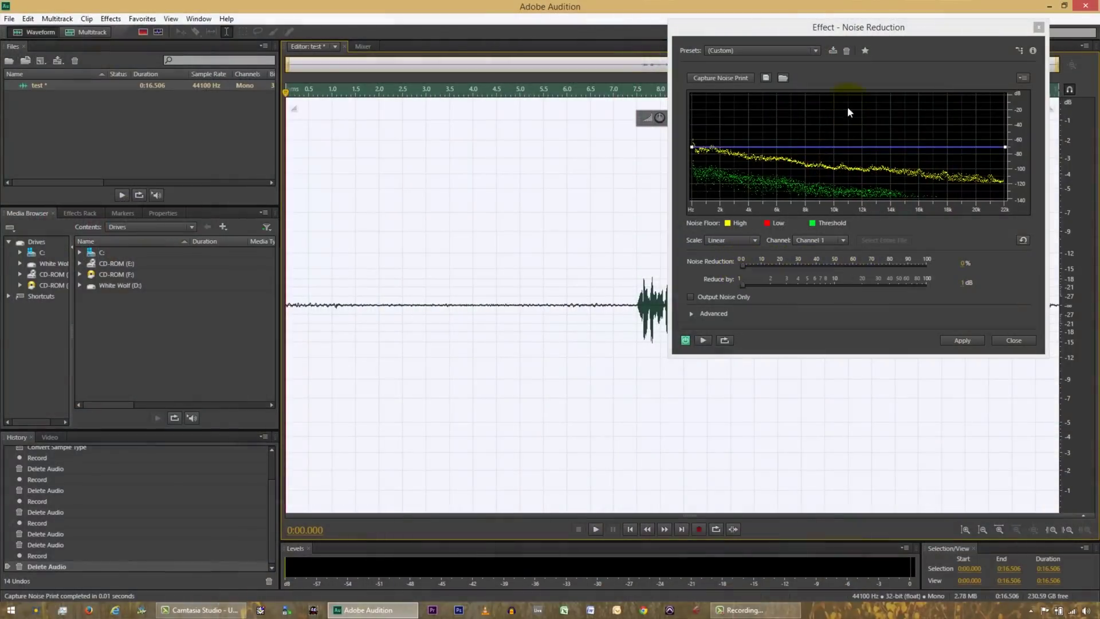
drag(844, 23, 256, 116)
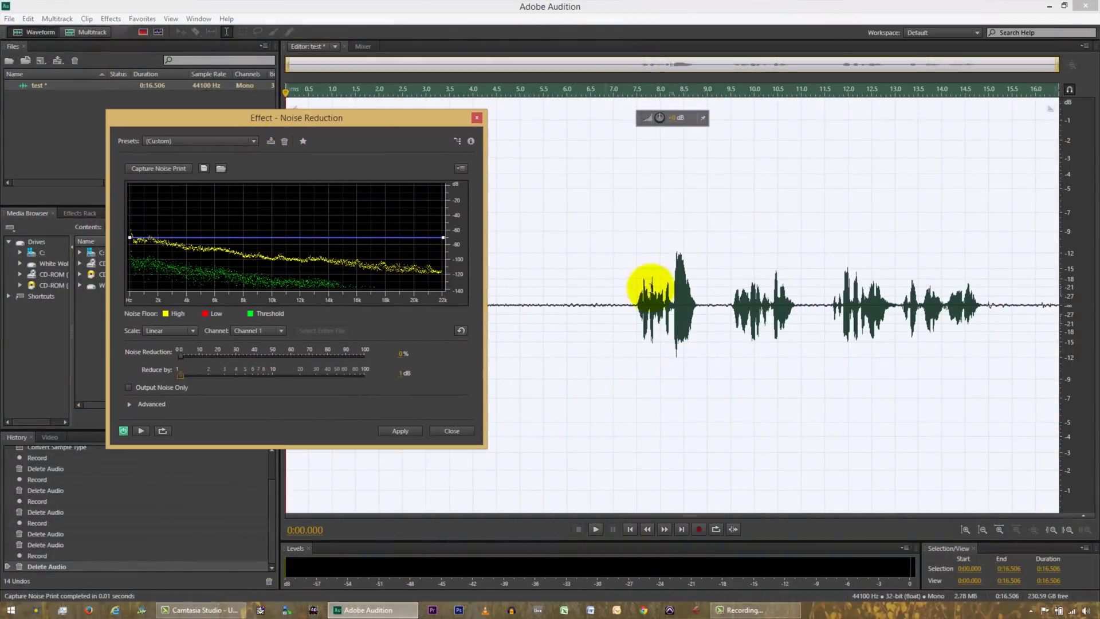
drag(578, 307, 697, 312)
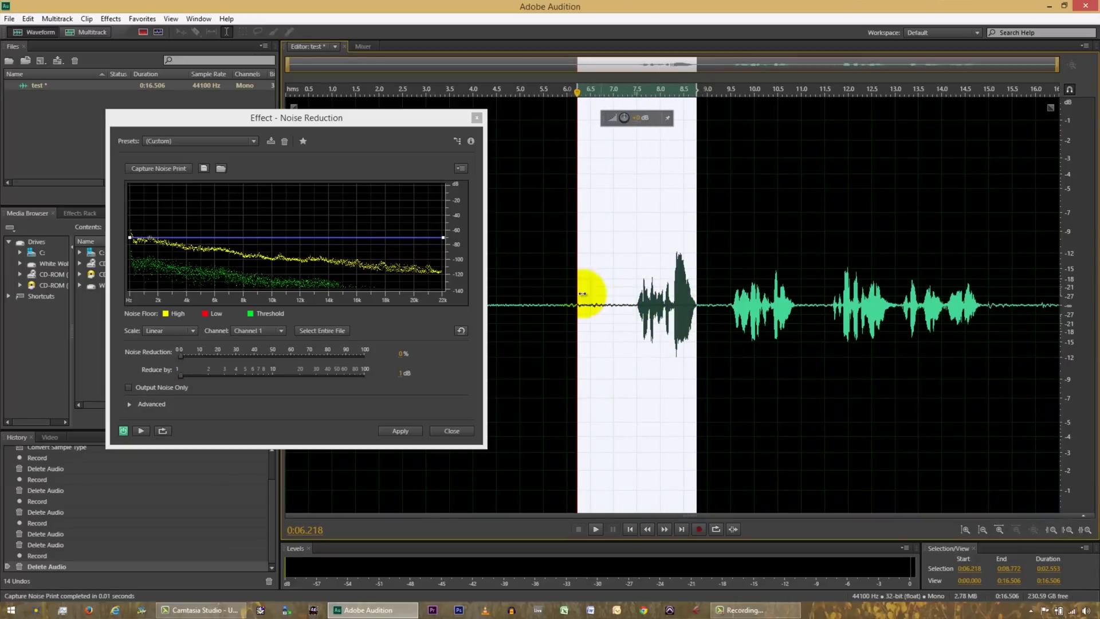
click(715, 529)
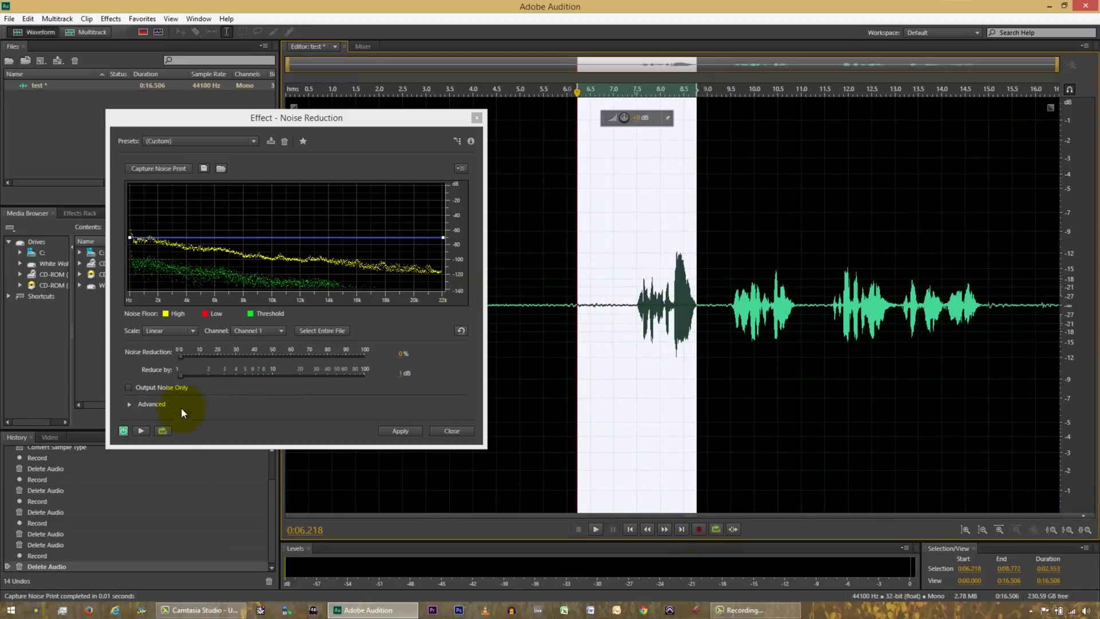
click(142, 432)
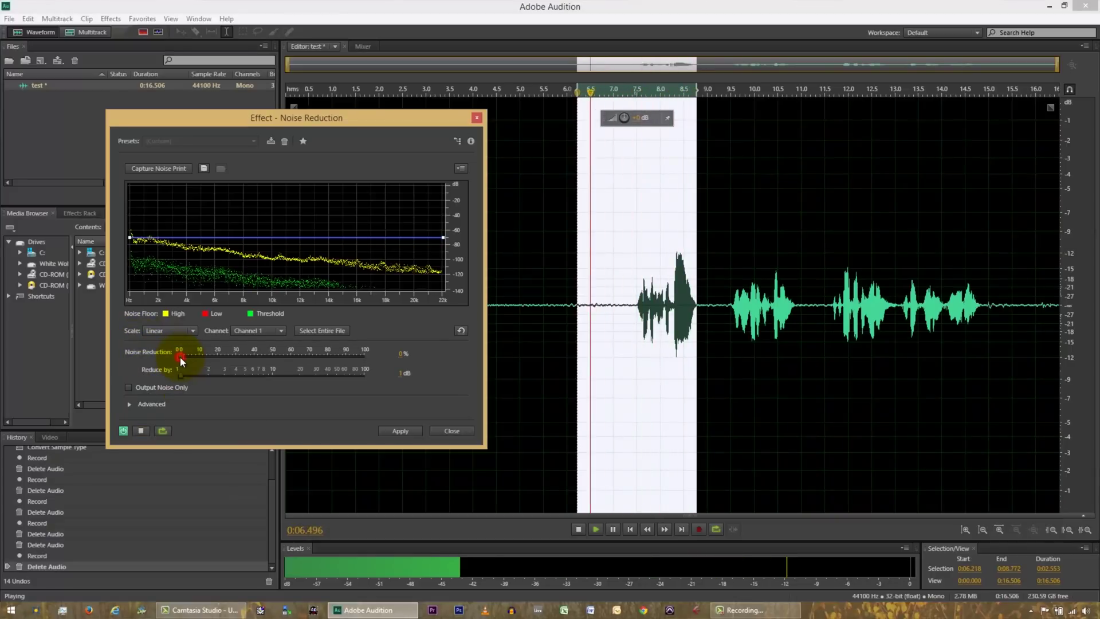
Step: Audition the looped phrase with Noise Reduction at 100% and Reduce by at 100 dB, and stop playback
drag(181, 357, 383, 353)
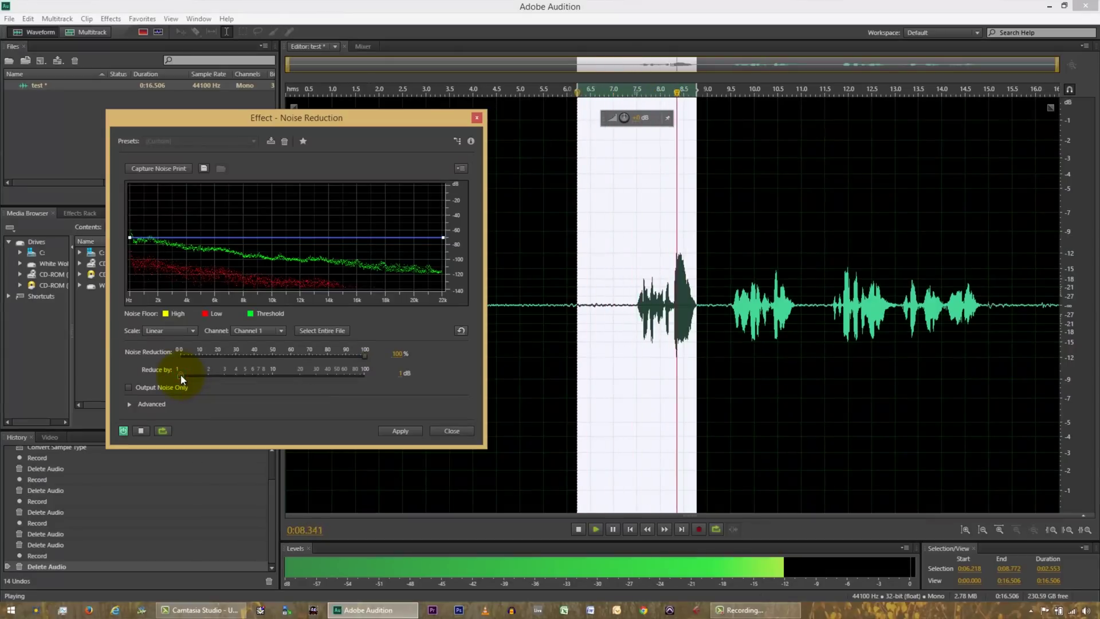
drag(181, 375, 360, 372)
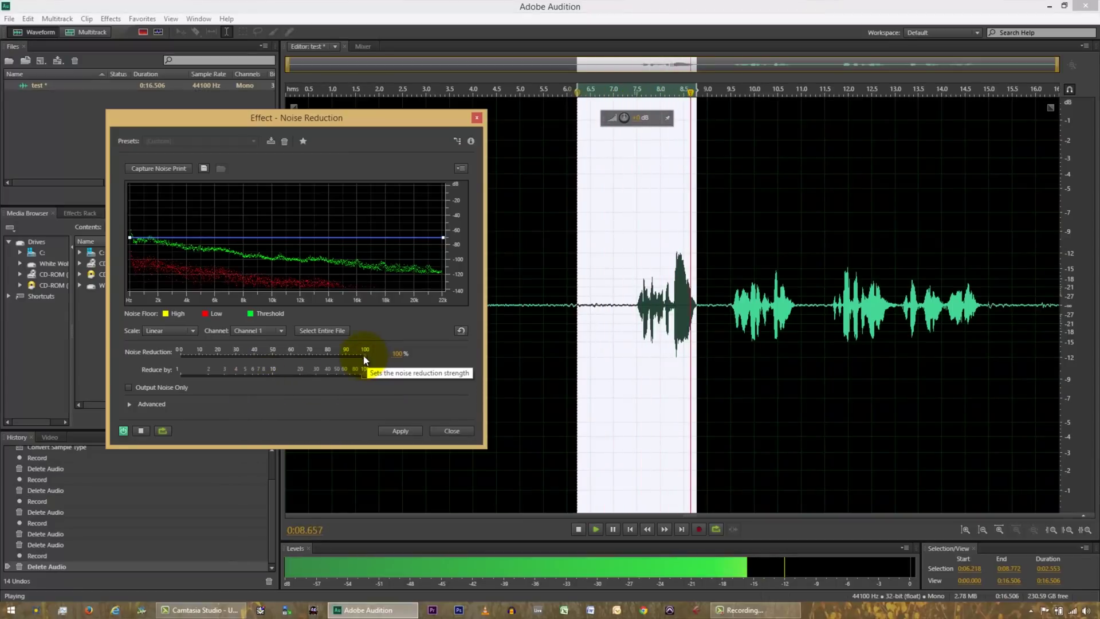
key(space)
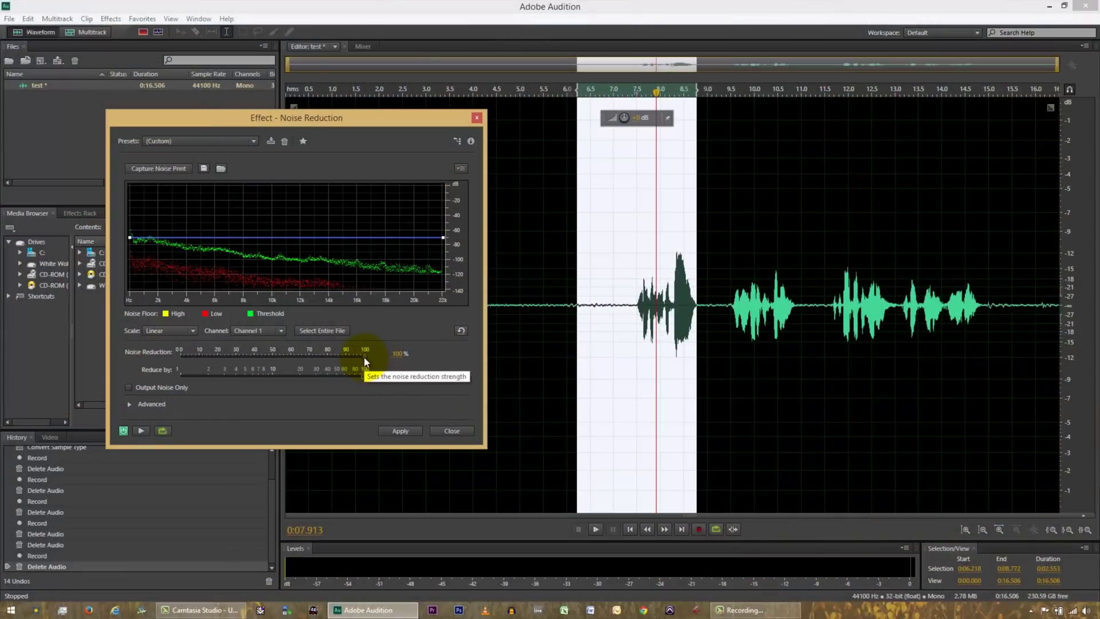
Step: Set Noise Reduction to 66% and Reduce by to 5.8 dB, and restart the looped preview
drag(364, 360, 304, 358)
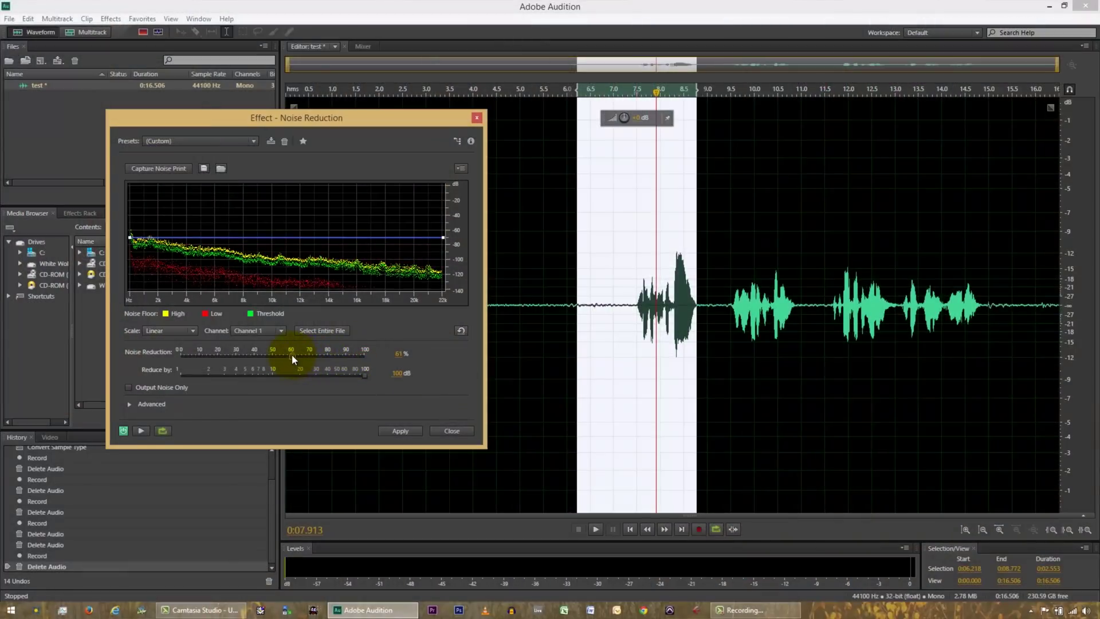
mouse_move(293, 355)
mouse_down()
mouse_move(315, 358)
mouse_move(302, 357)
mouse_up()
drag(365, 376, 340, 378)
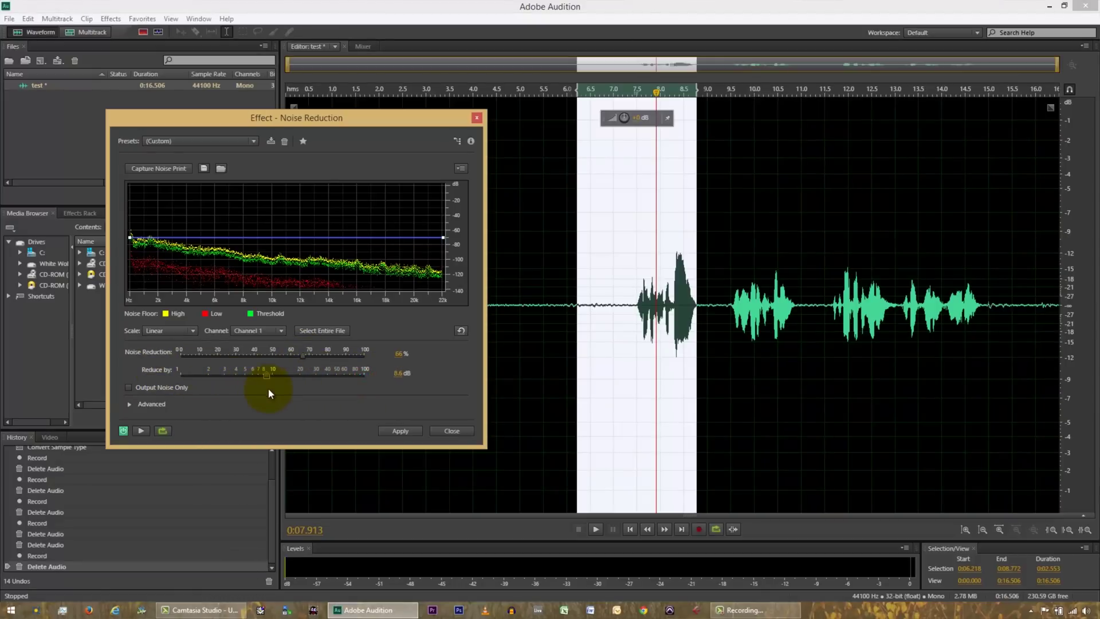
drag(228, 388, 253, 394)
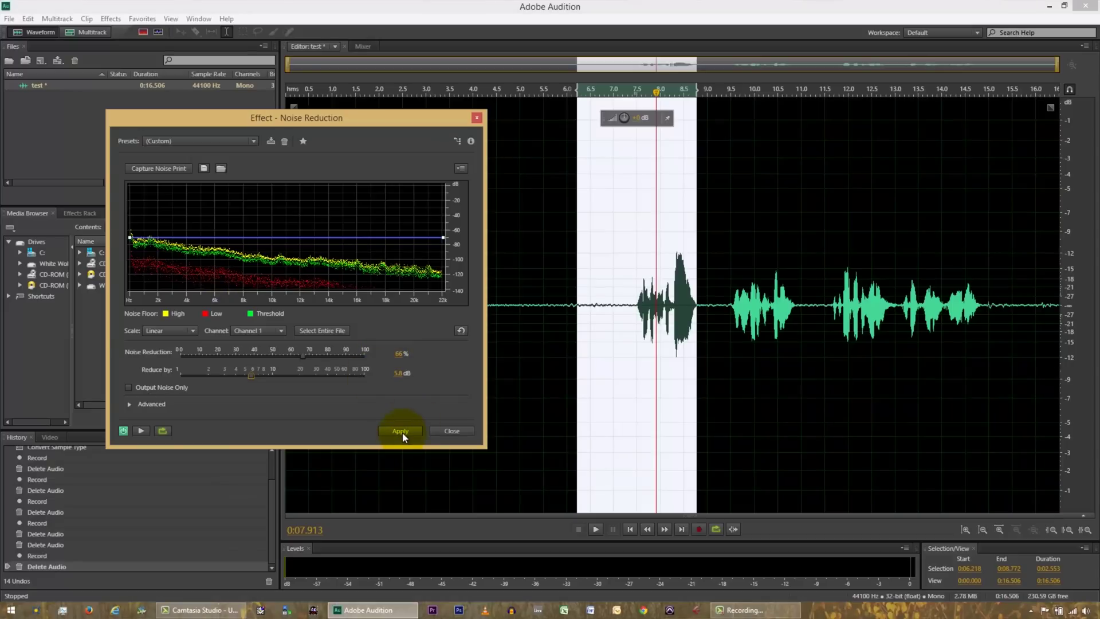
key(space)
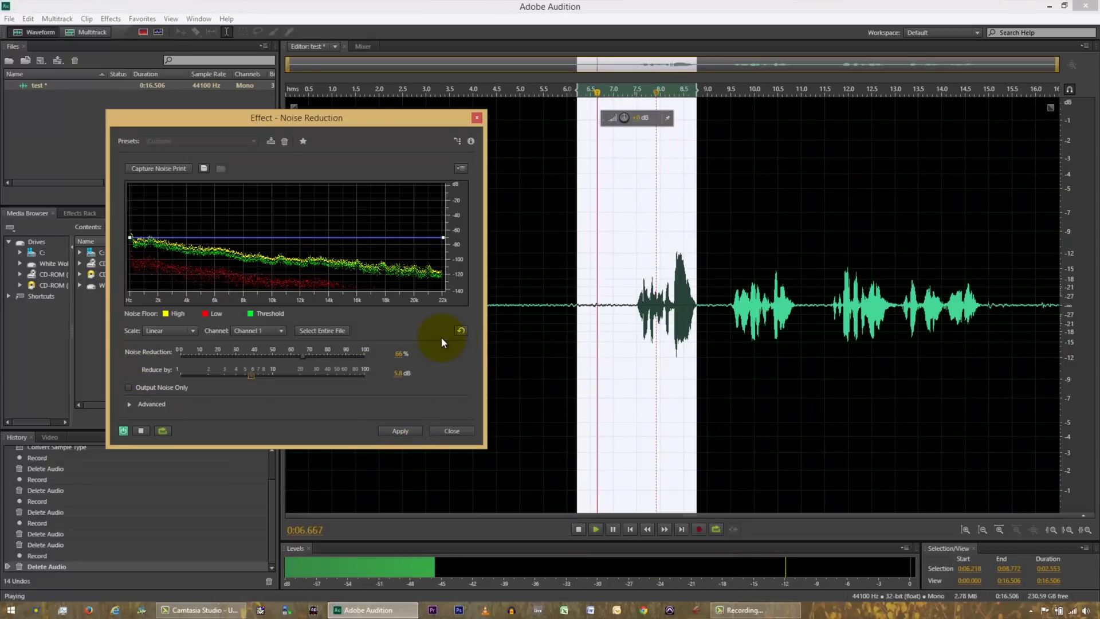
Step: Fine-tune the effect during the preview, settling on 70% Noise Reduction and 9.8 dB for Reduce by
drag(252, 372, 267, 393)
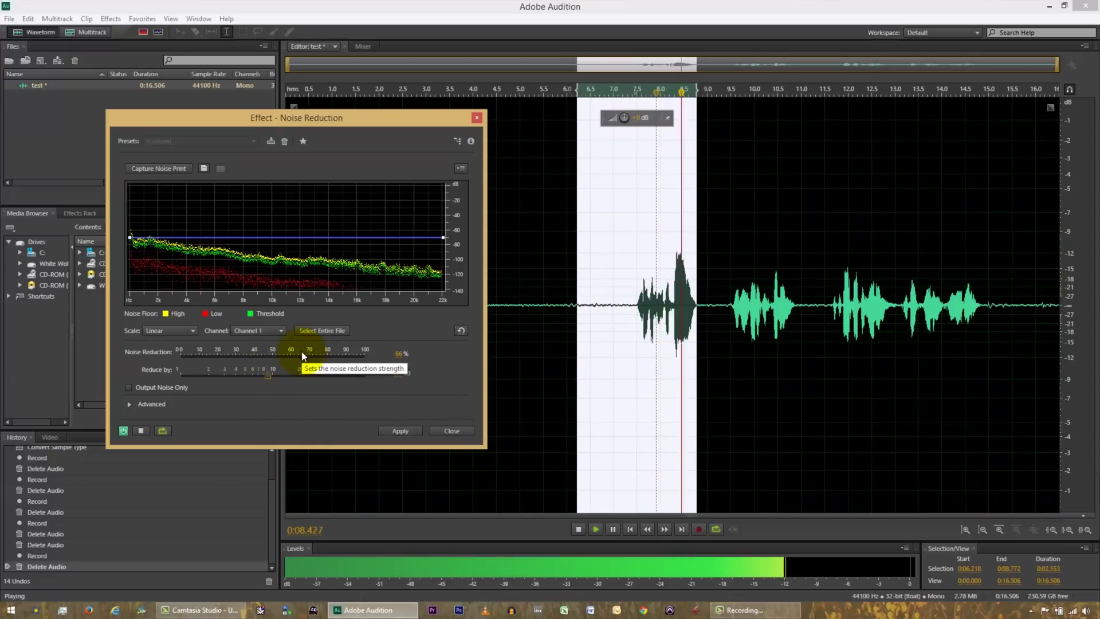
drag(304, 358, 393, 369)
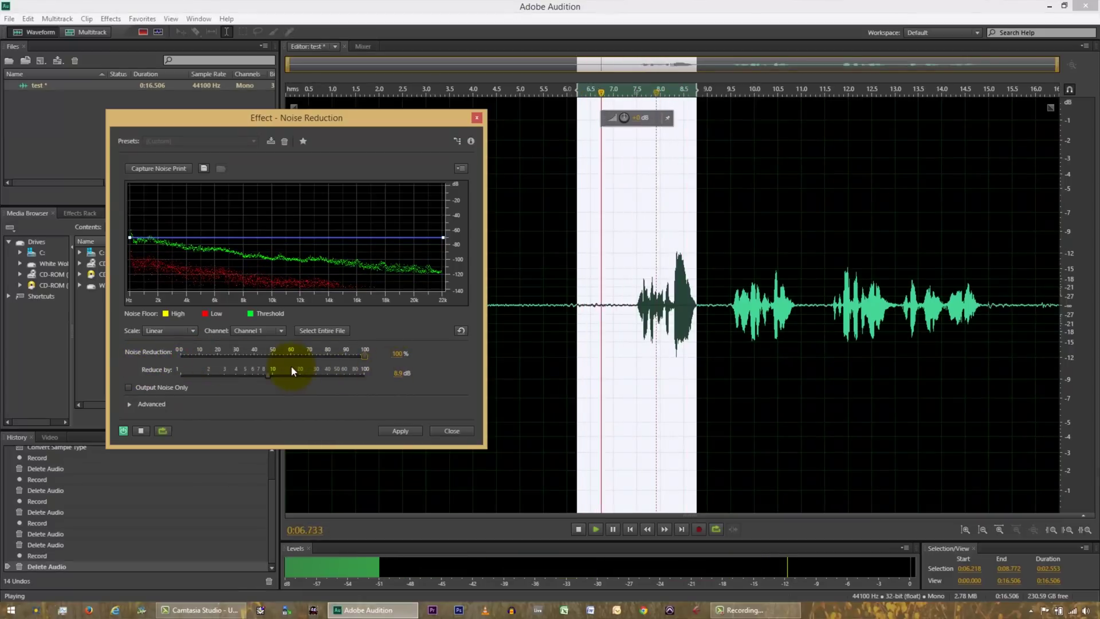
drag(270, 379, 299, 383)
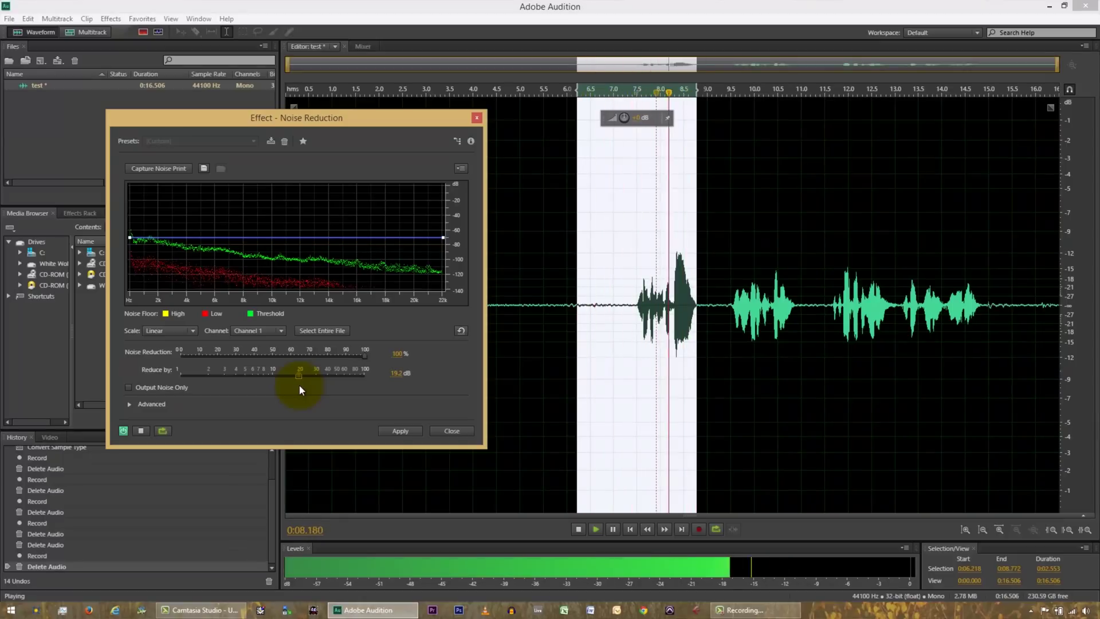
drag(299, 384, 274, 387)
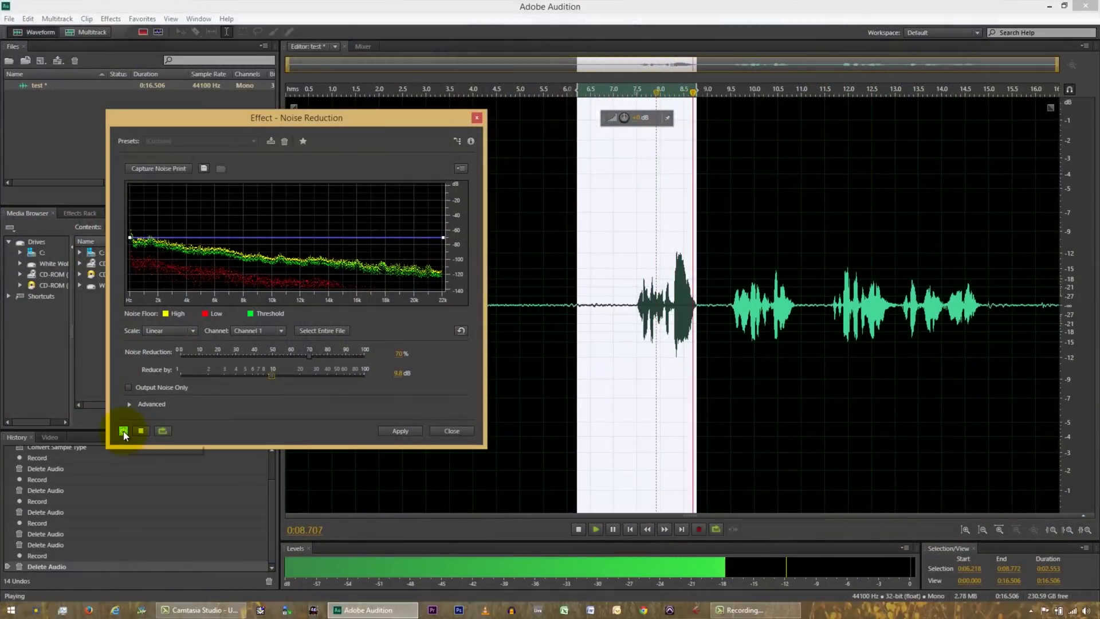
Step: Bypass the effect and enable Output Noise Only during the preview, and stop playback
click(123, 431)
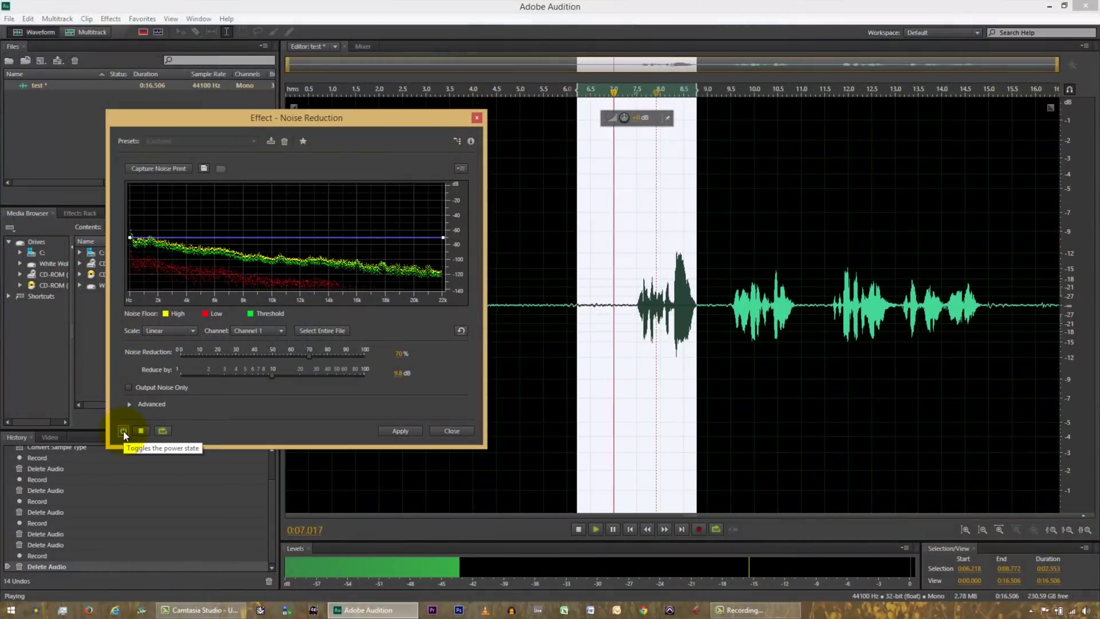
click(128, 387)
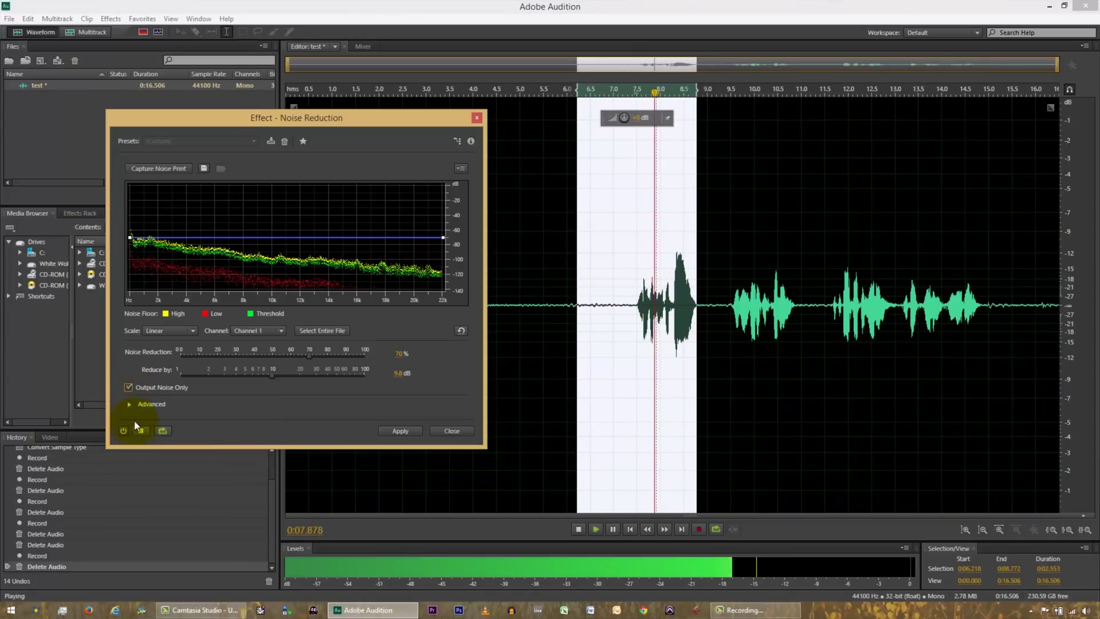
key(space)
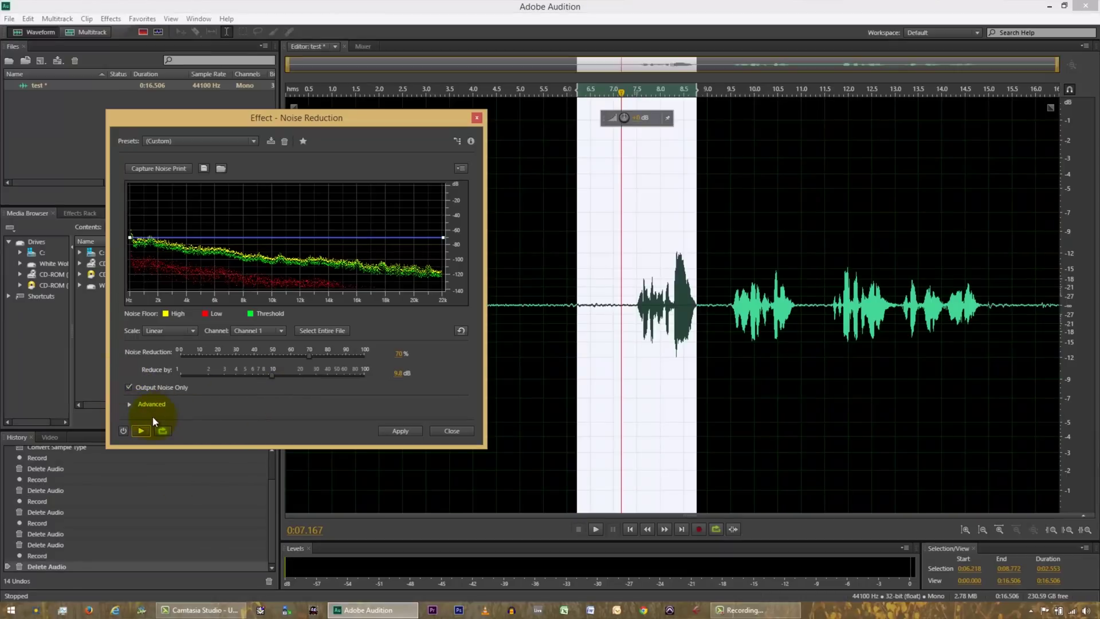
Step: Select the entire recording and move the Noise Reduction dialog clear of the waveform
double_click(612, 352)
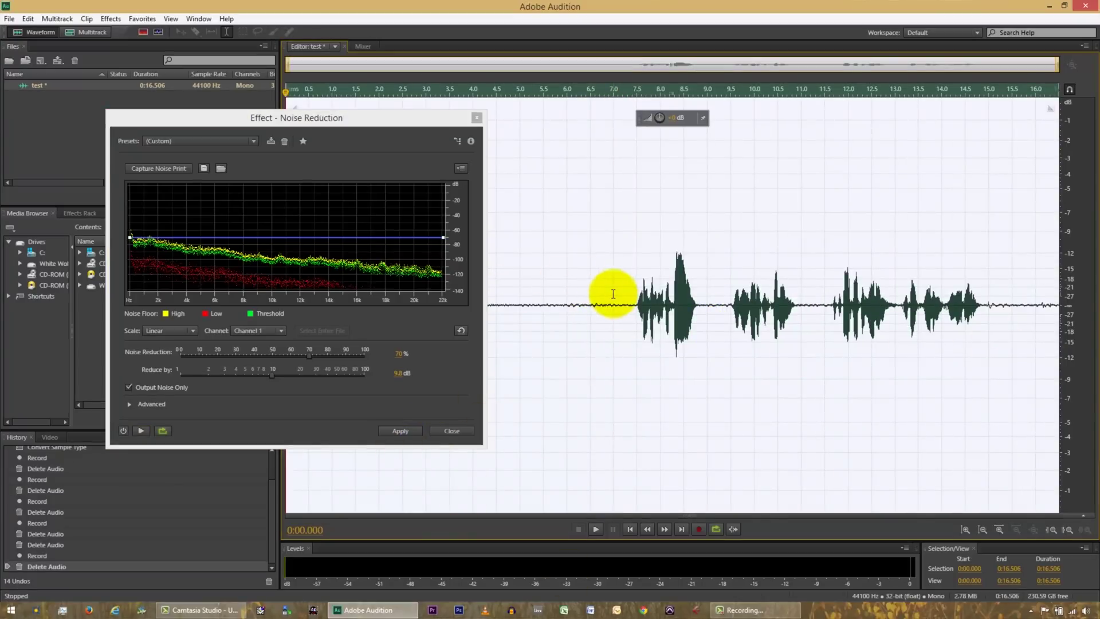
drag(347, 119, 198, 115)
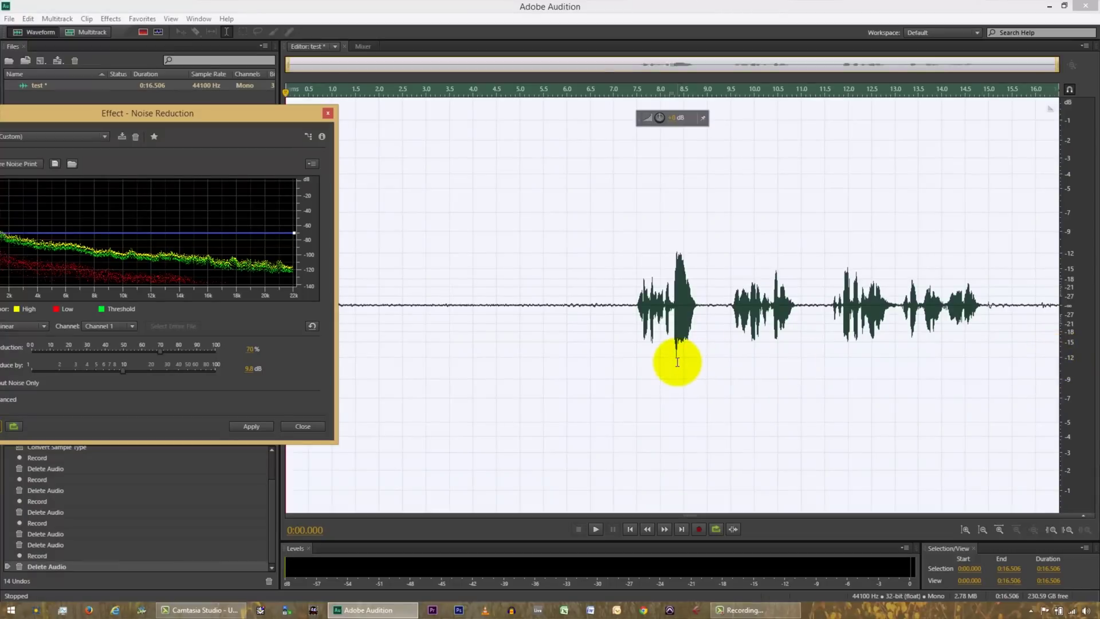
Step: Try applying Noise Reduction with Output Noise Only enabled to the whole recording, play back the result, and undo it
click(255, 427)
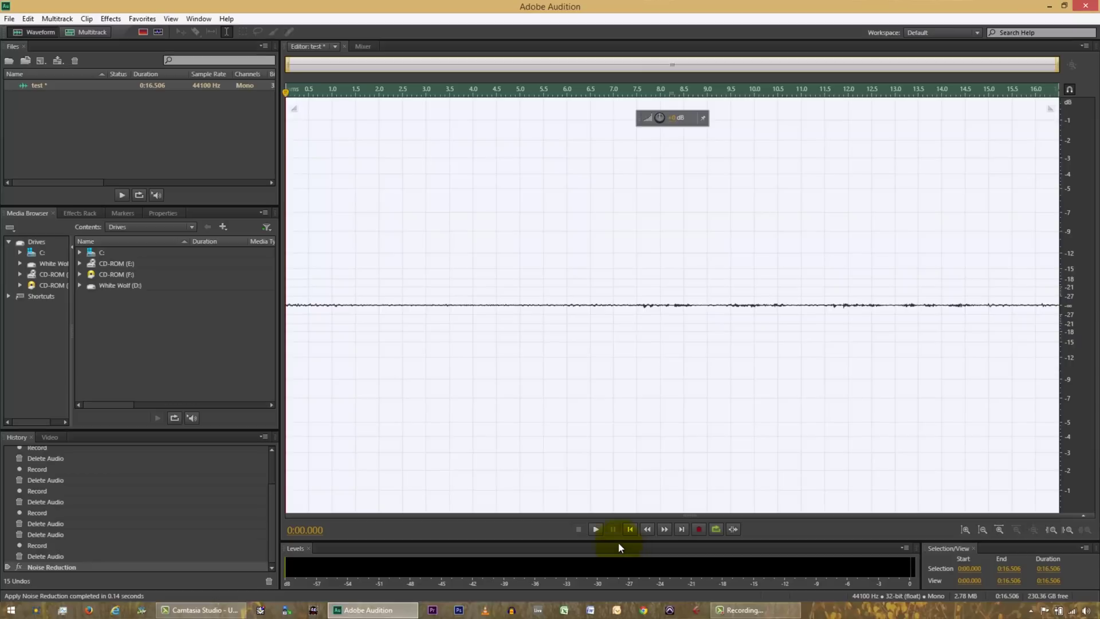
click(609, 297)
key(space)
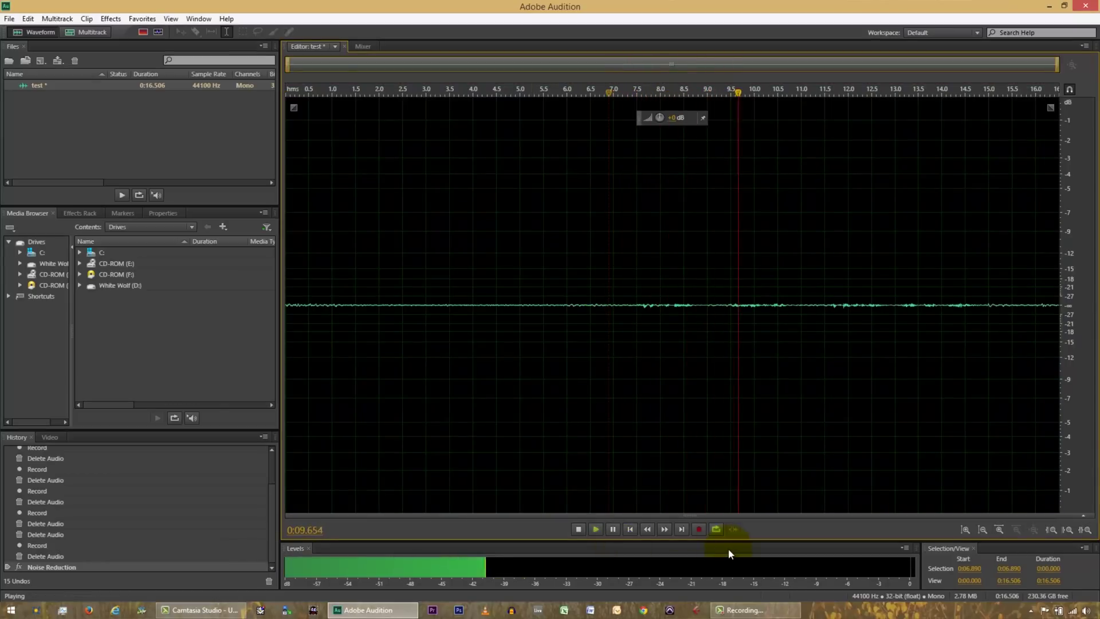
key(space)
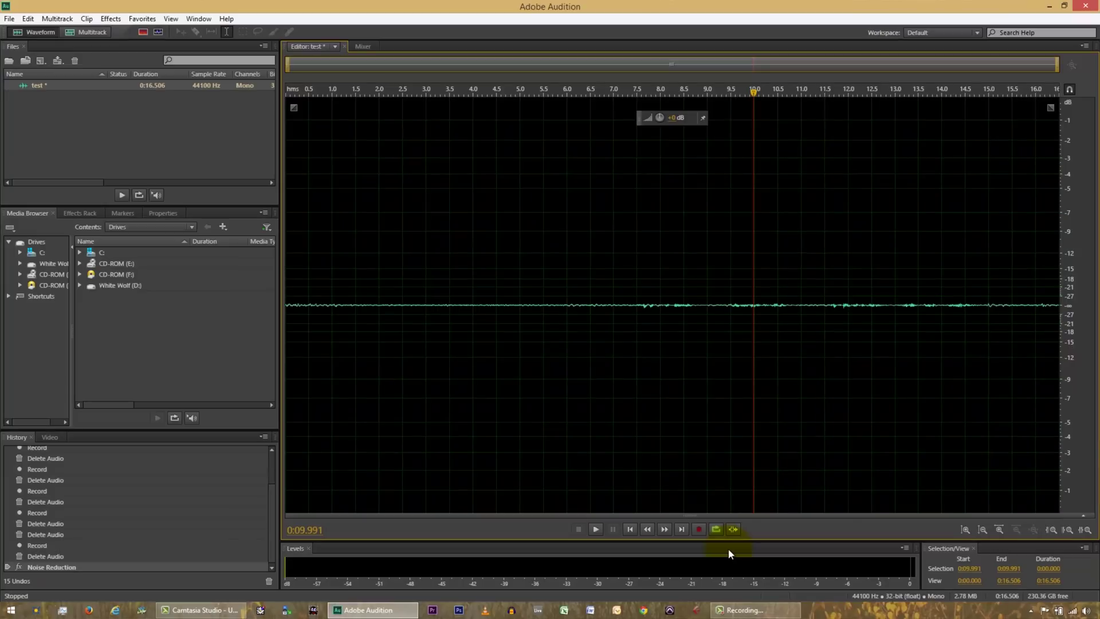
key(ctrl+z)
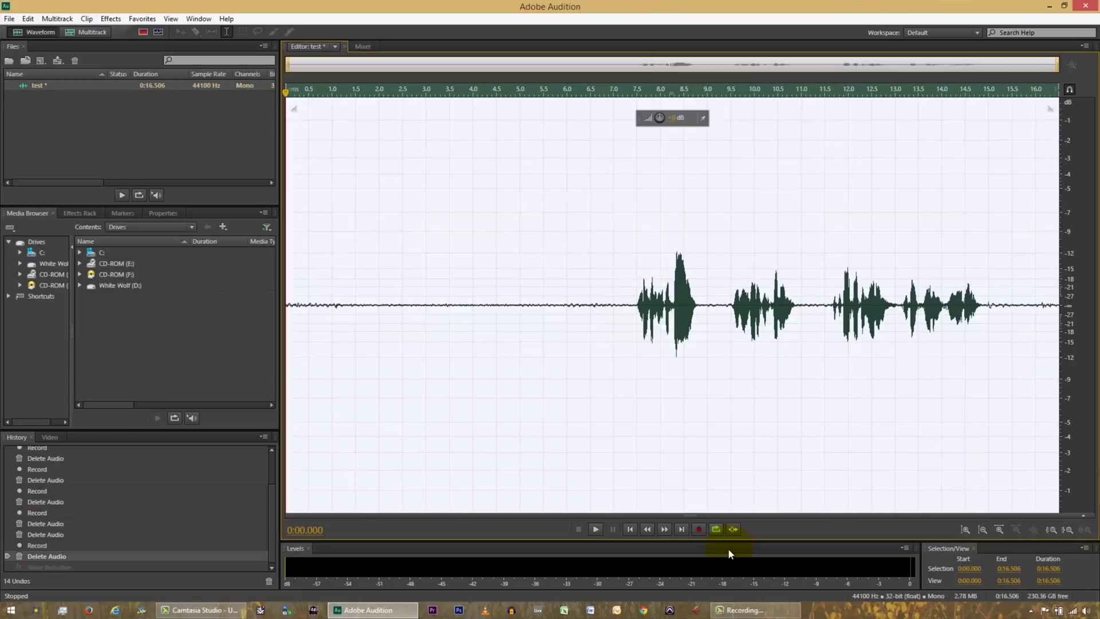
Step: Reopen the Noise Reduction process, move its dialog clear of the waveform, and disable Output Noise Only
click(111, 19)
mouse_move(154, 220)
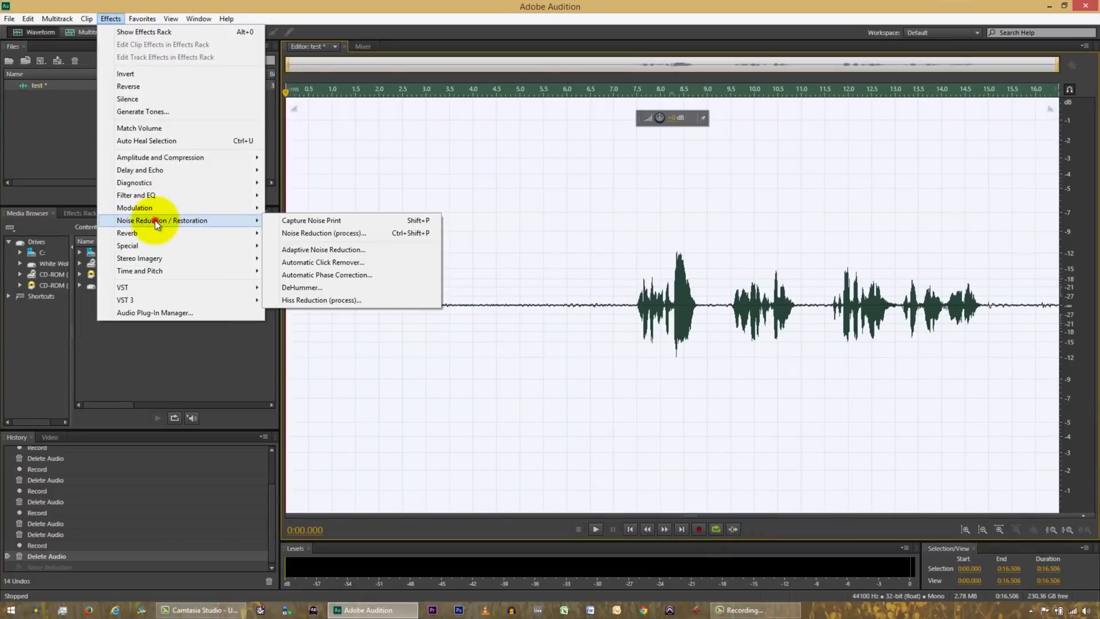
click(308, 233)
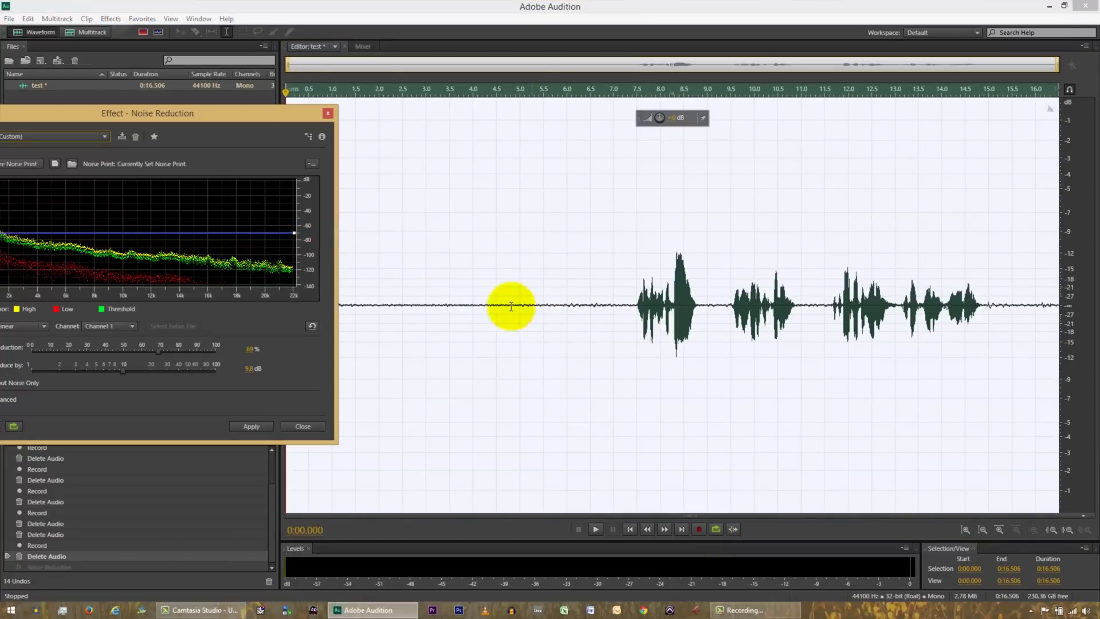
drag(210, 121, 245, 26)
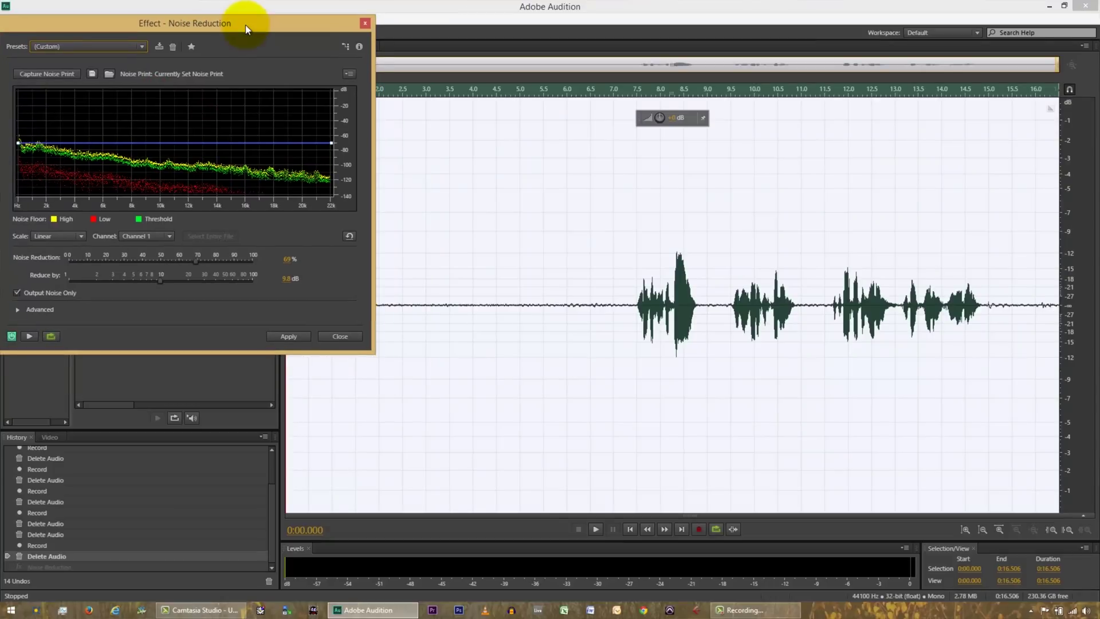
click(547, 307)
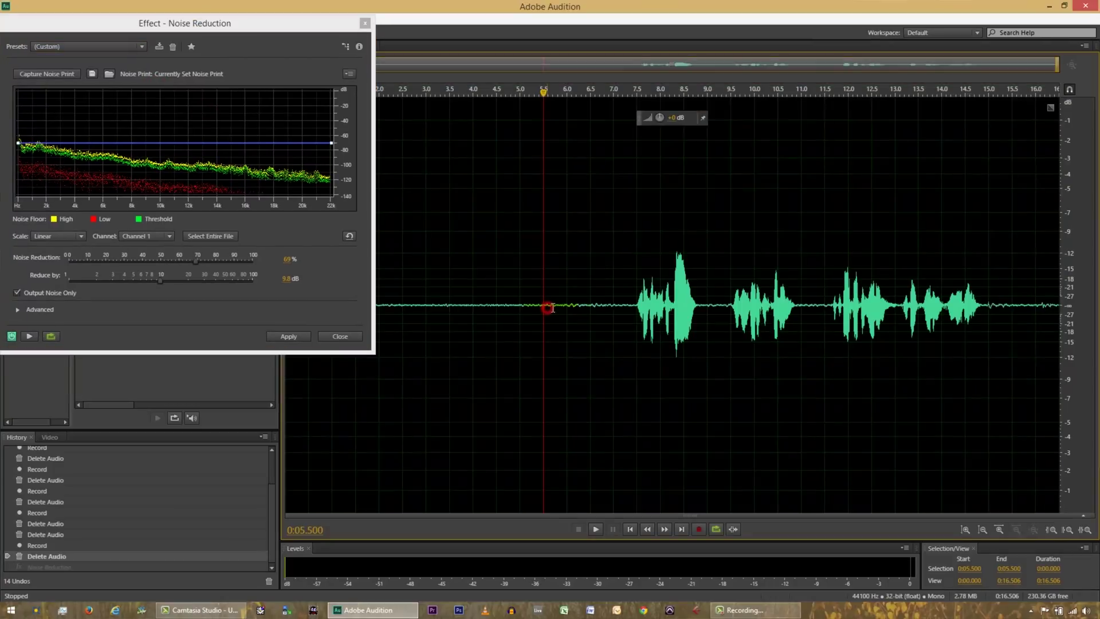
click(17, 292)
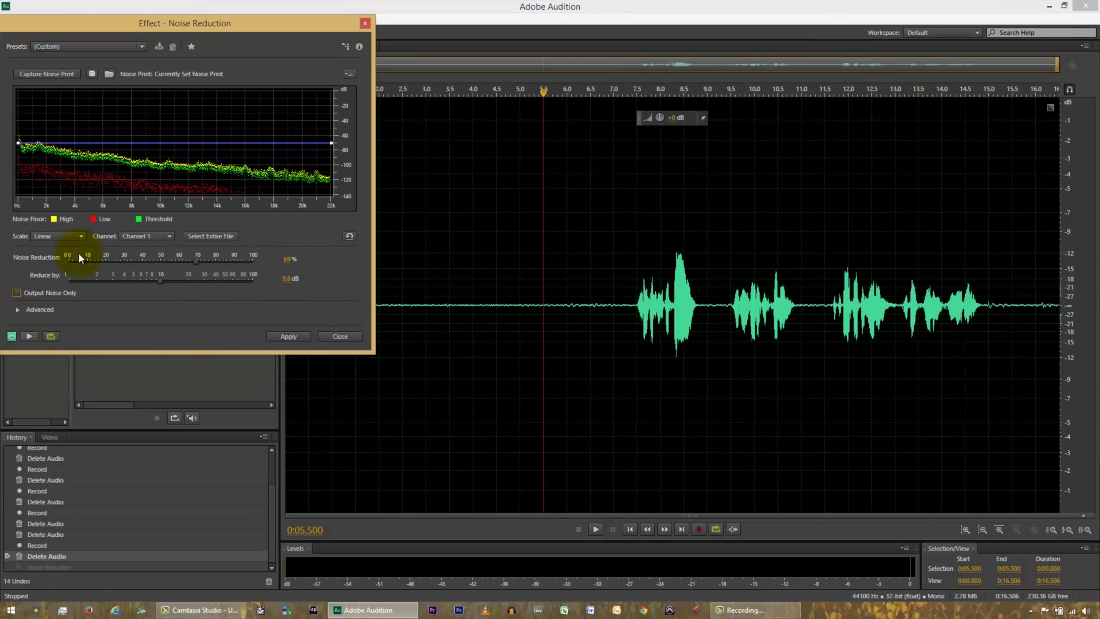
Step: Capture a noise print from the silent stretch between about 2.3 and 7.0 s, and apply Noise Reduction to the entire recording
drag(611, 308, 395, 293)
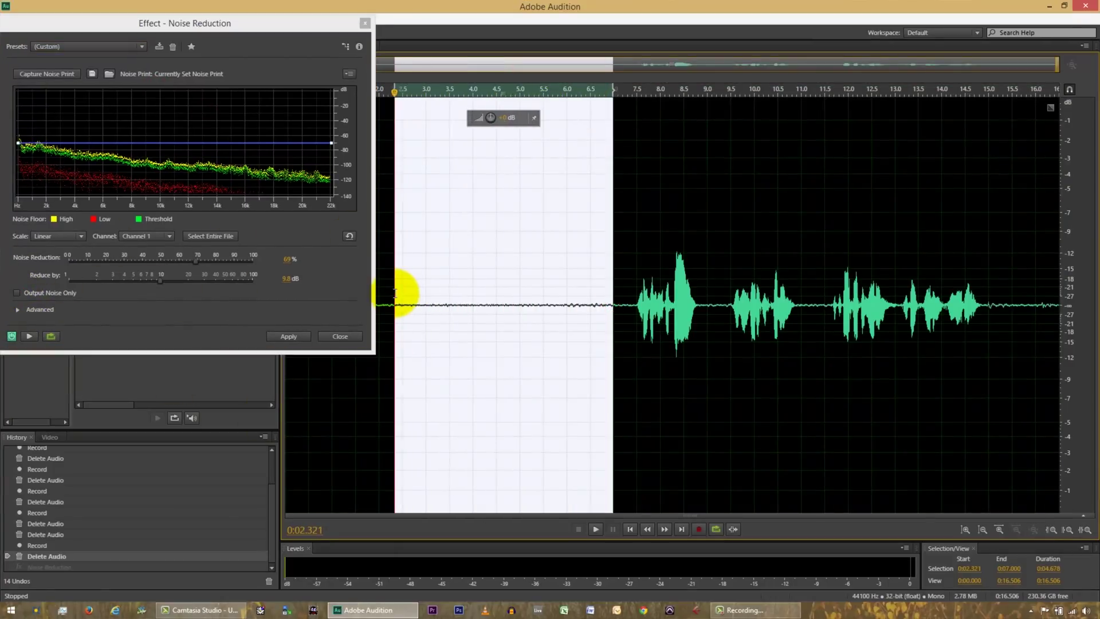
click(40, 74)
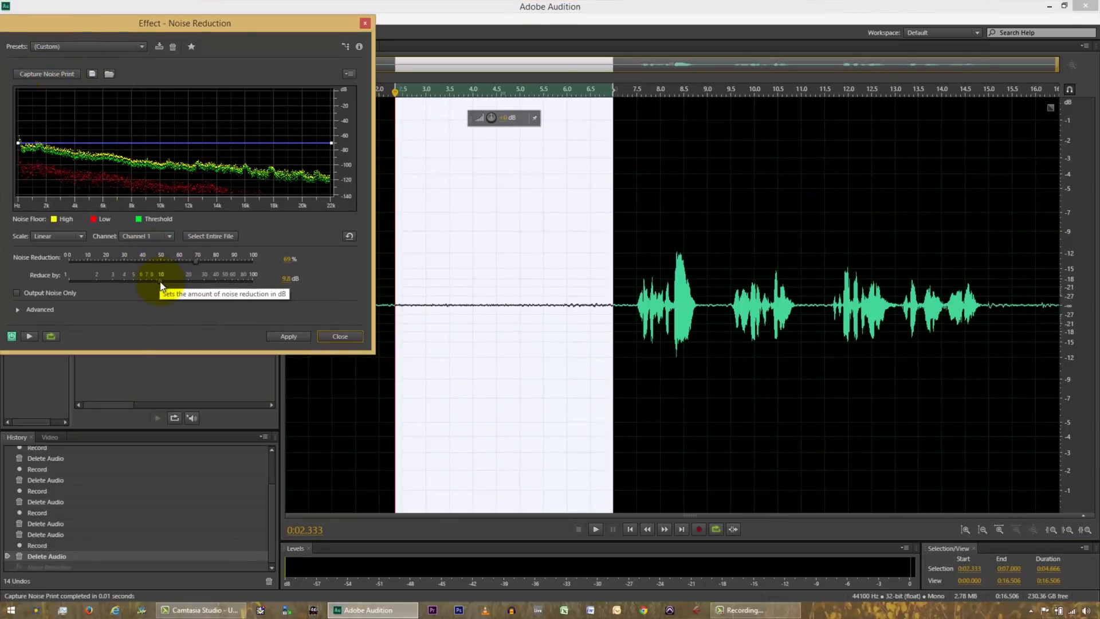
double_click(598, 372)
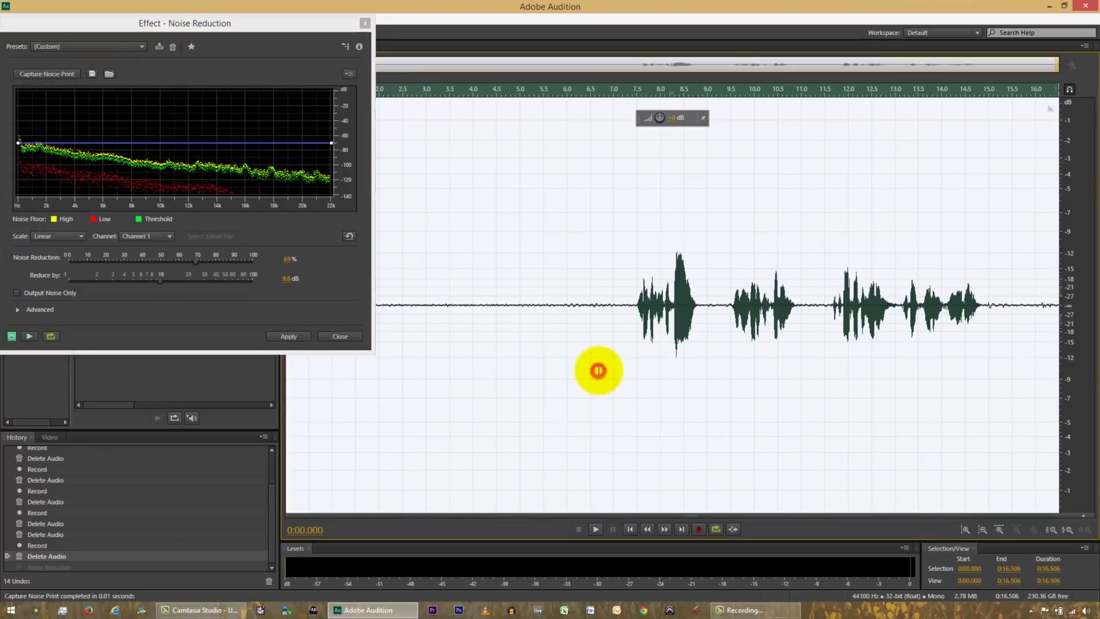
click(290, 338)
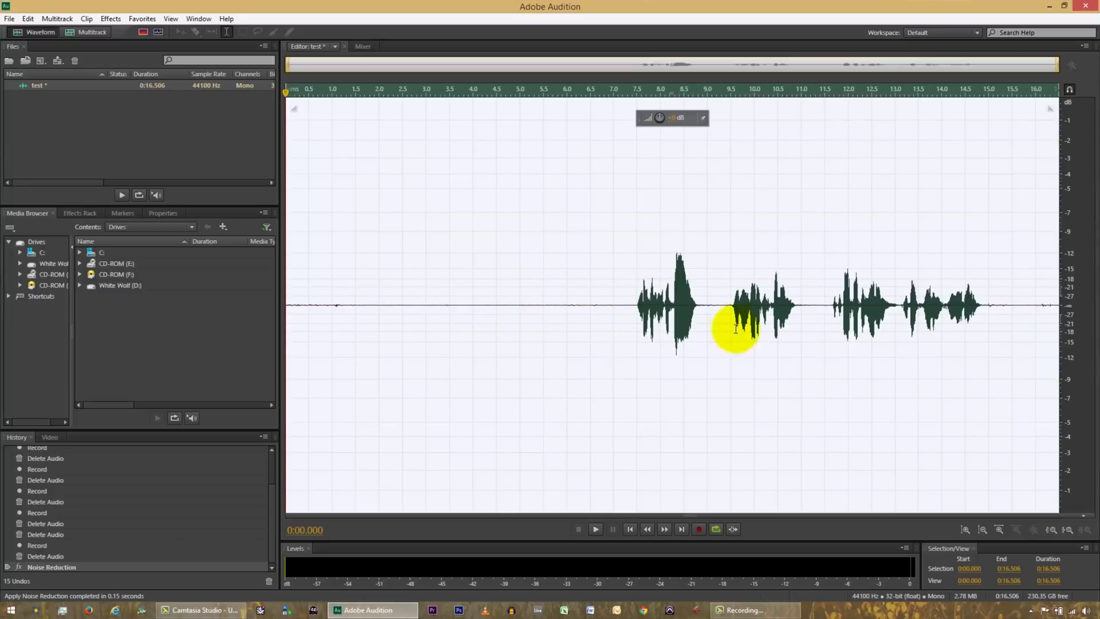
Step: Play back the noise-reduced recording from the silent lead-in through the spoken phrases to check its sound
click(401, 302)
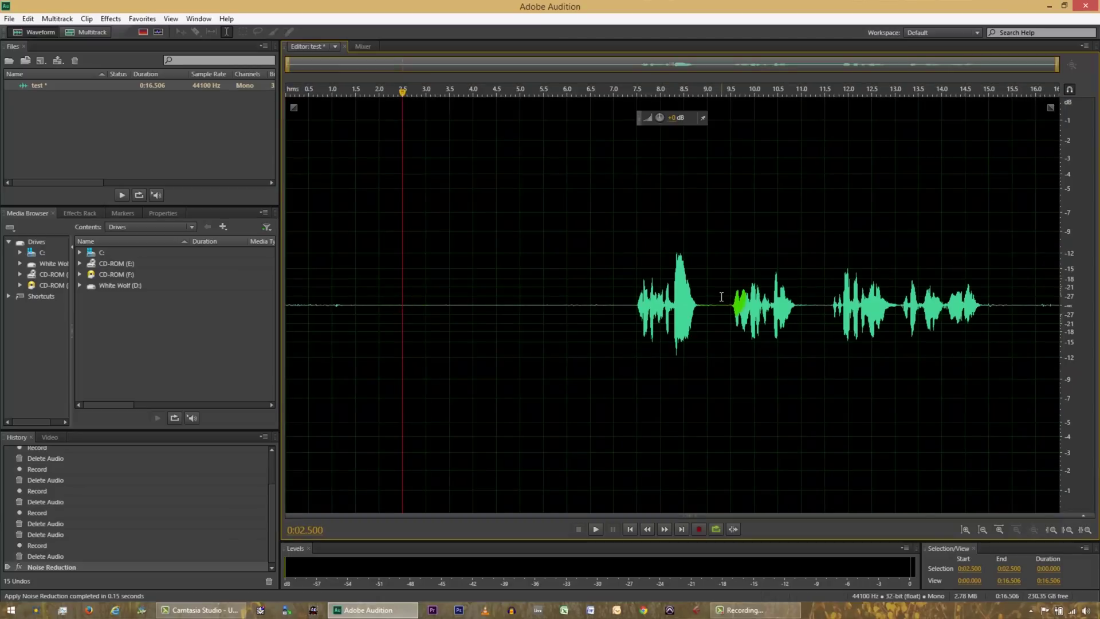
key(space)
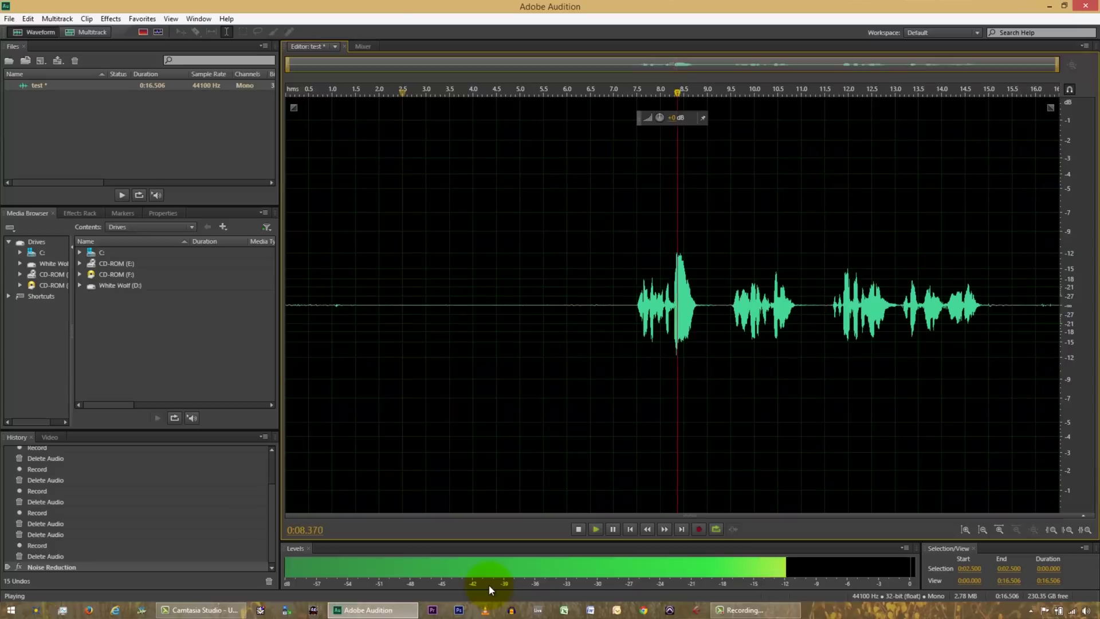
key(space)
click(388, 297)
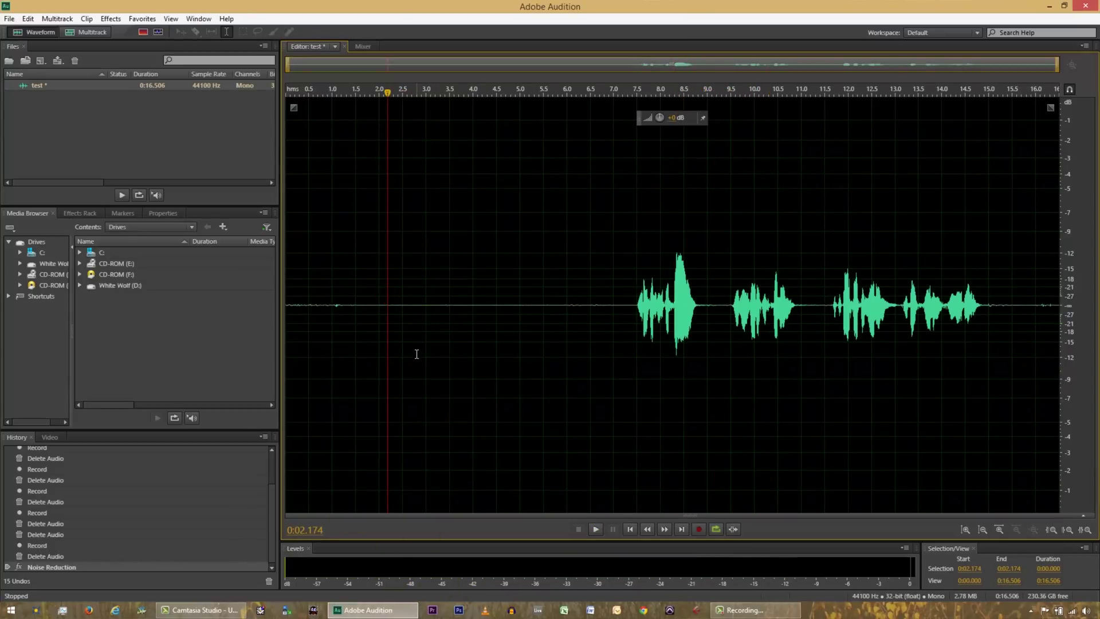
key(space)
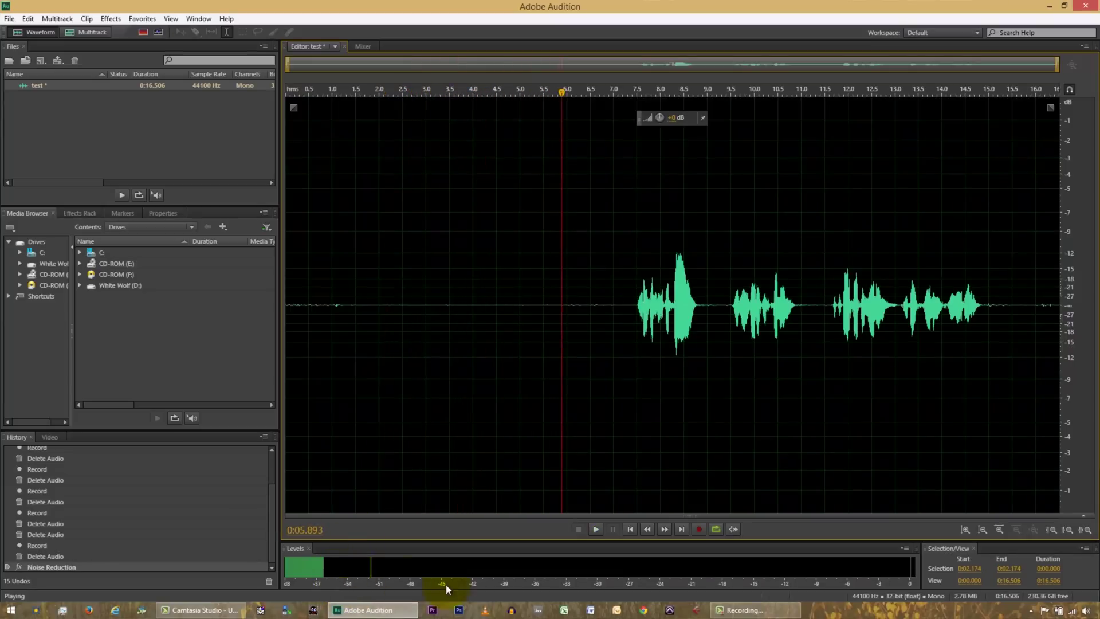
key(space)
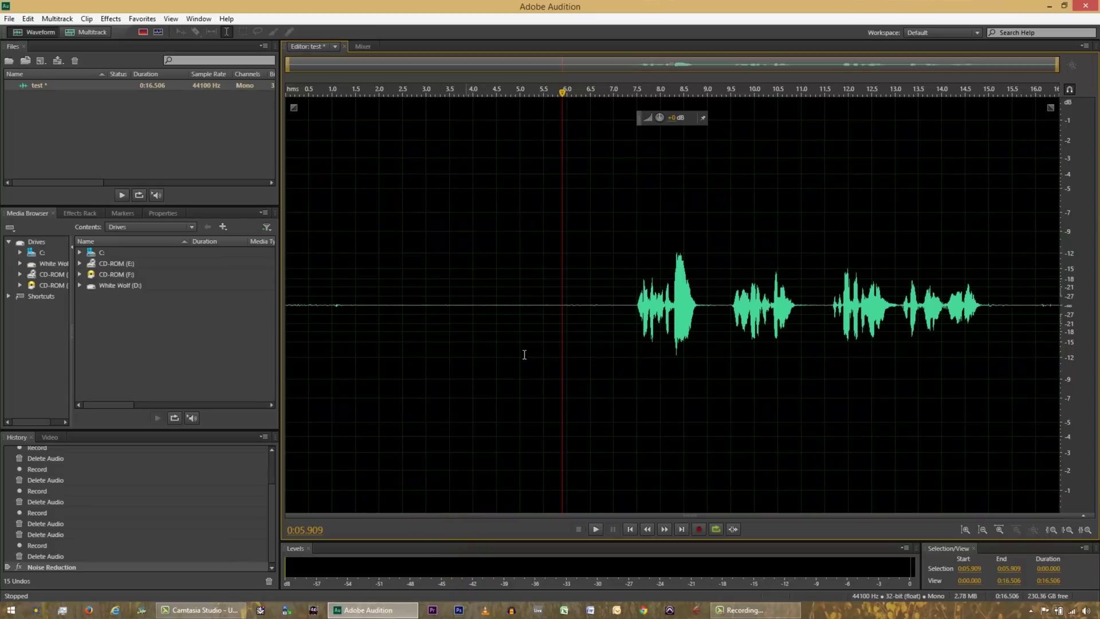
key(space)
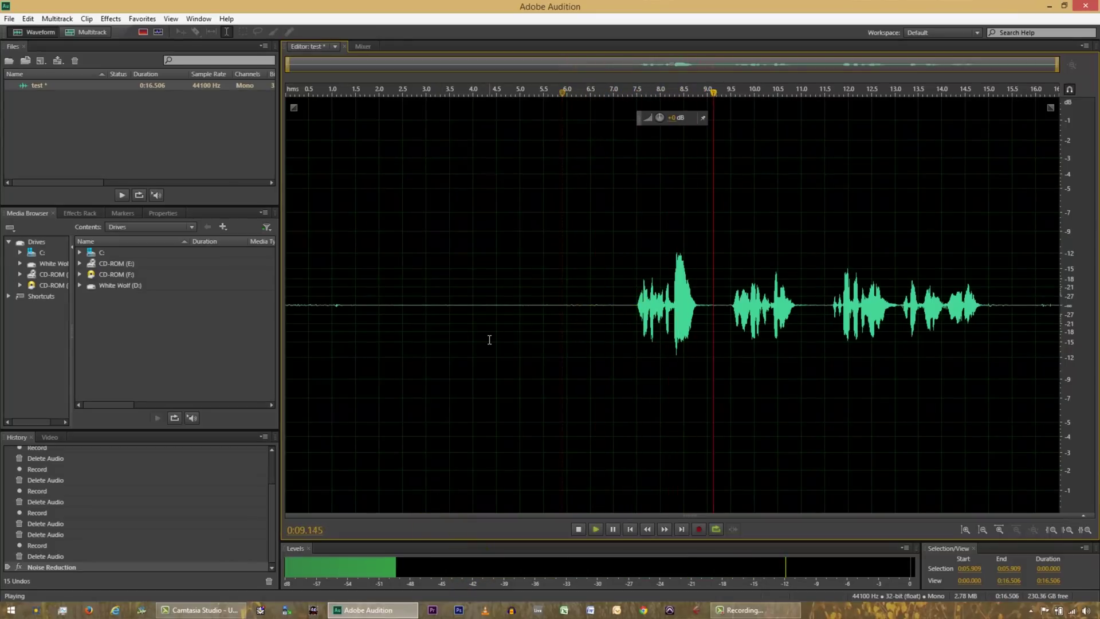
key(space)
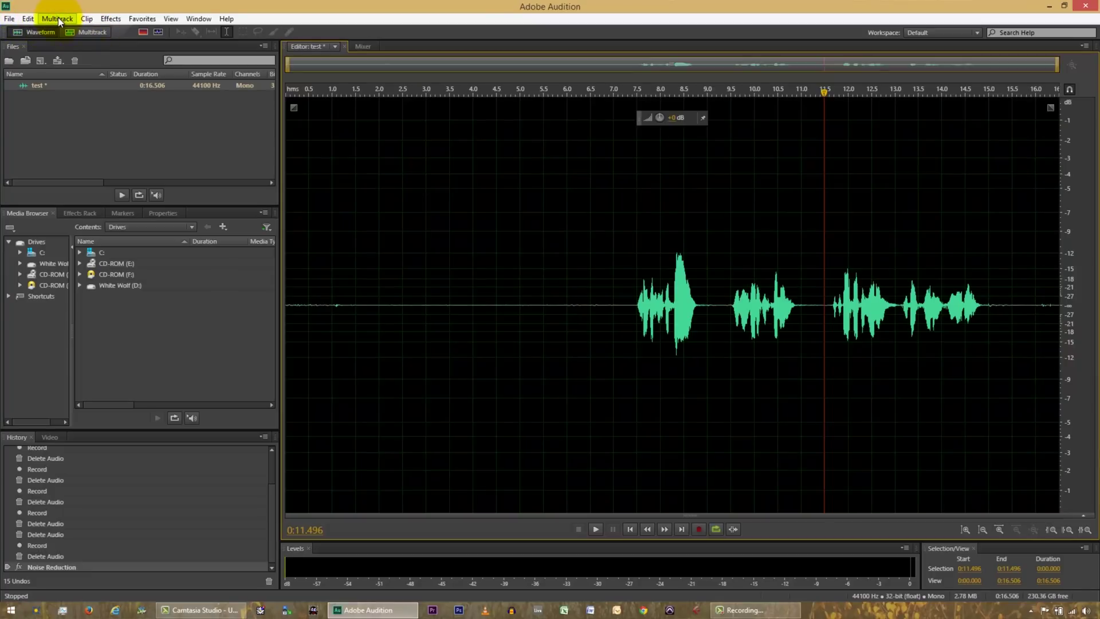
Step: Select the entire recording and open the Parametric Equalizer effect
click(110, 19)
click(111, 19)
click(509, 310)
double_click(446, 212)
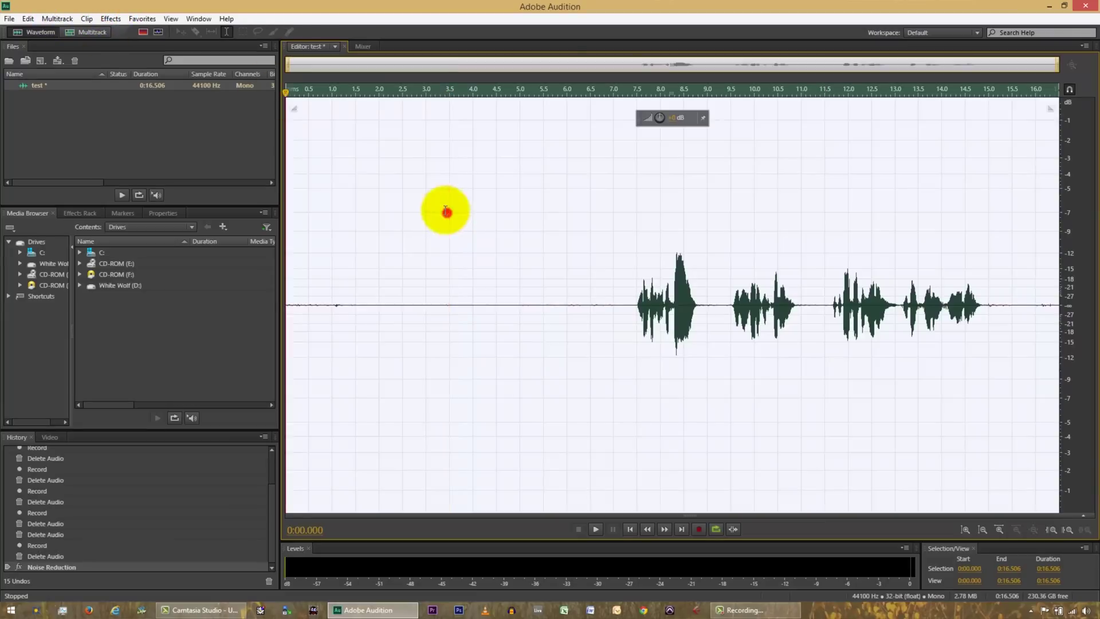
click(111, 19)
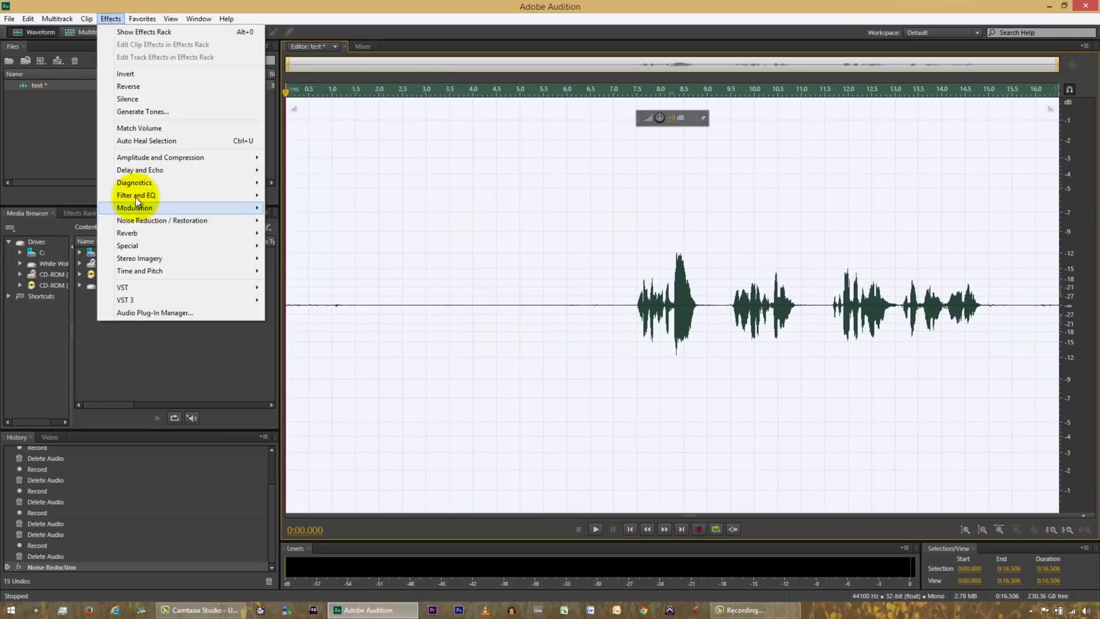
mouse_move(135, 195)
click(315, 256)
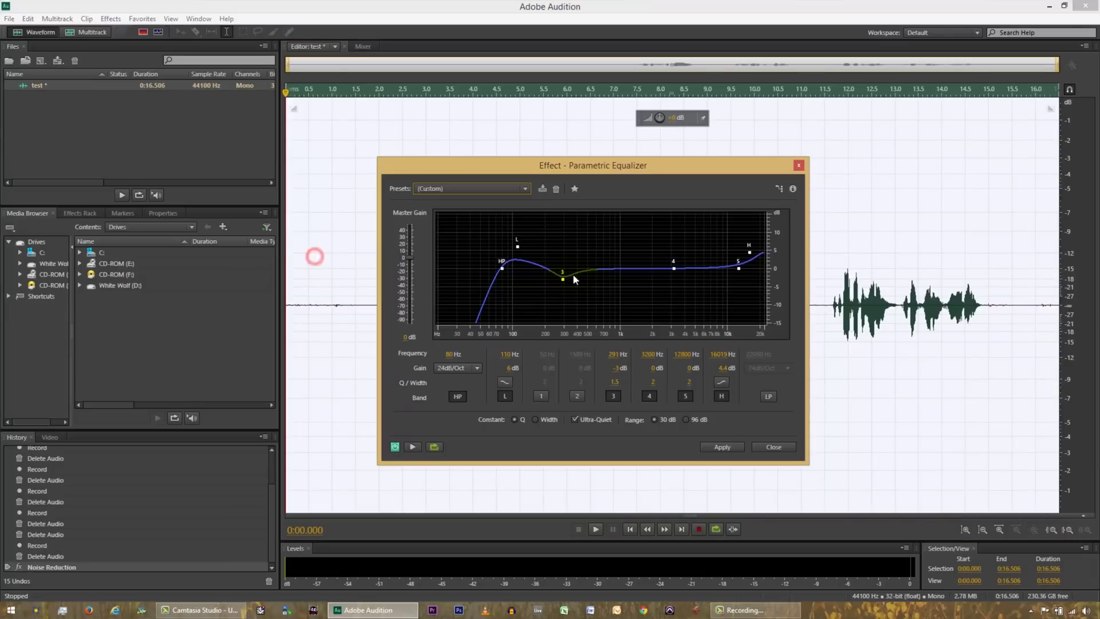
Step: Load the Vocal Enhancer preset and move the high shelf band to about 9919 Hz with 1.6 dB of gain
click(524, 189)
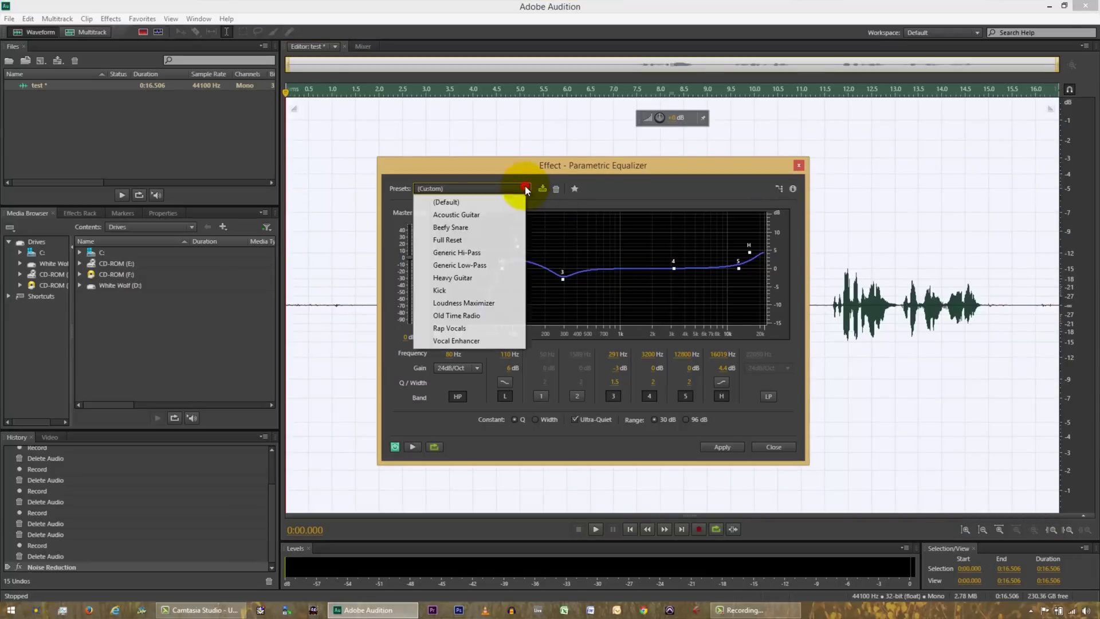
click(459, 341)
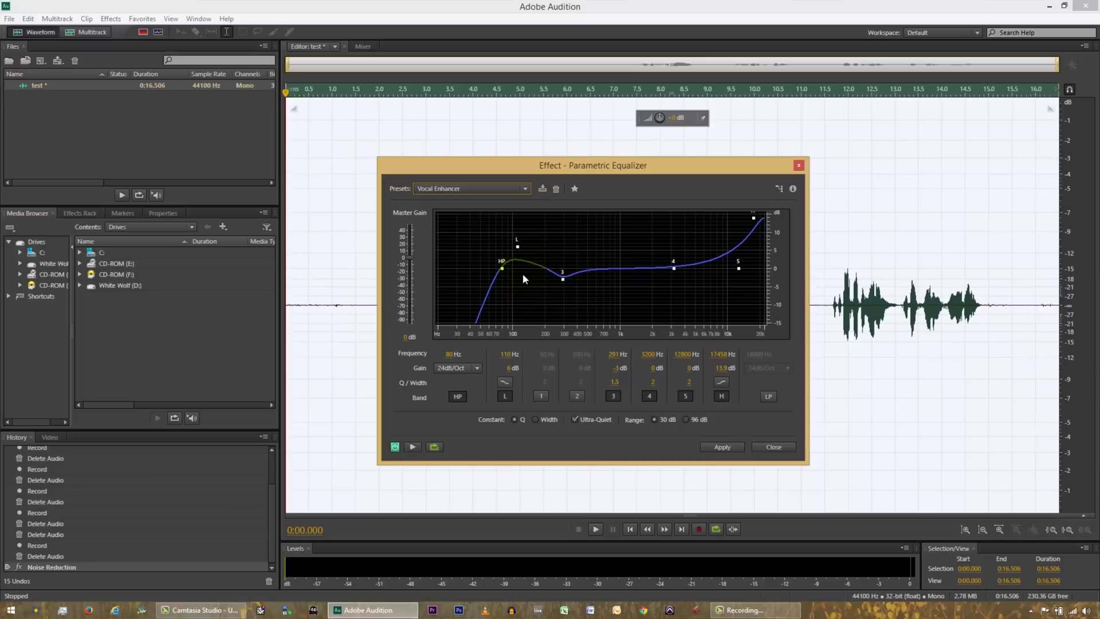
mouse_move(562, 280)
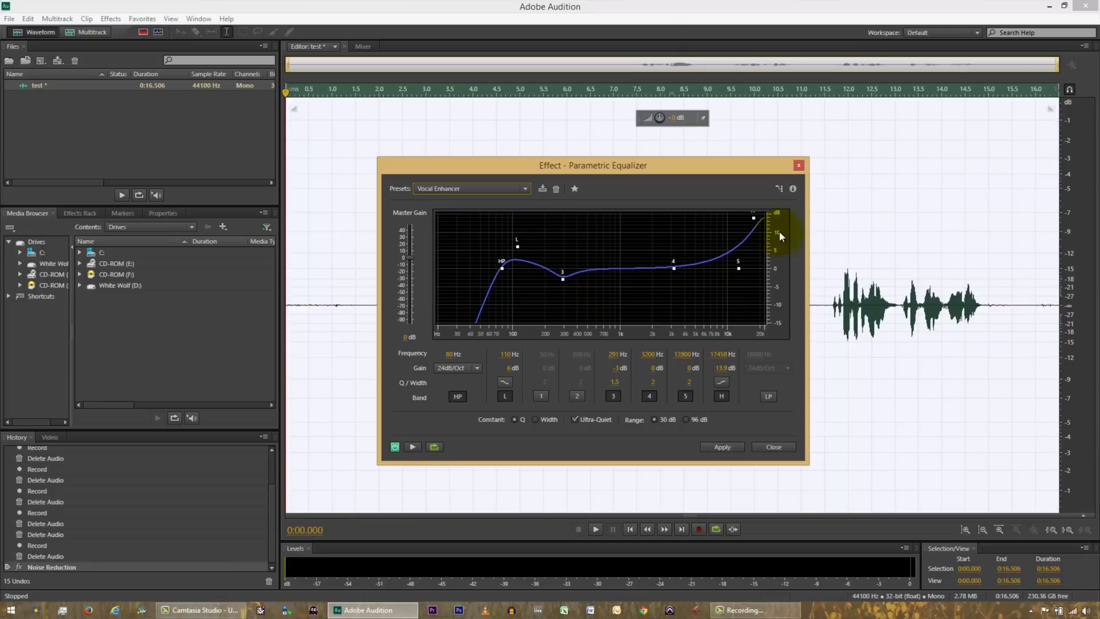
drag(754, 219, 756, 221)
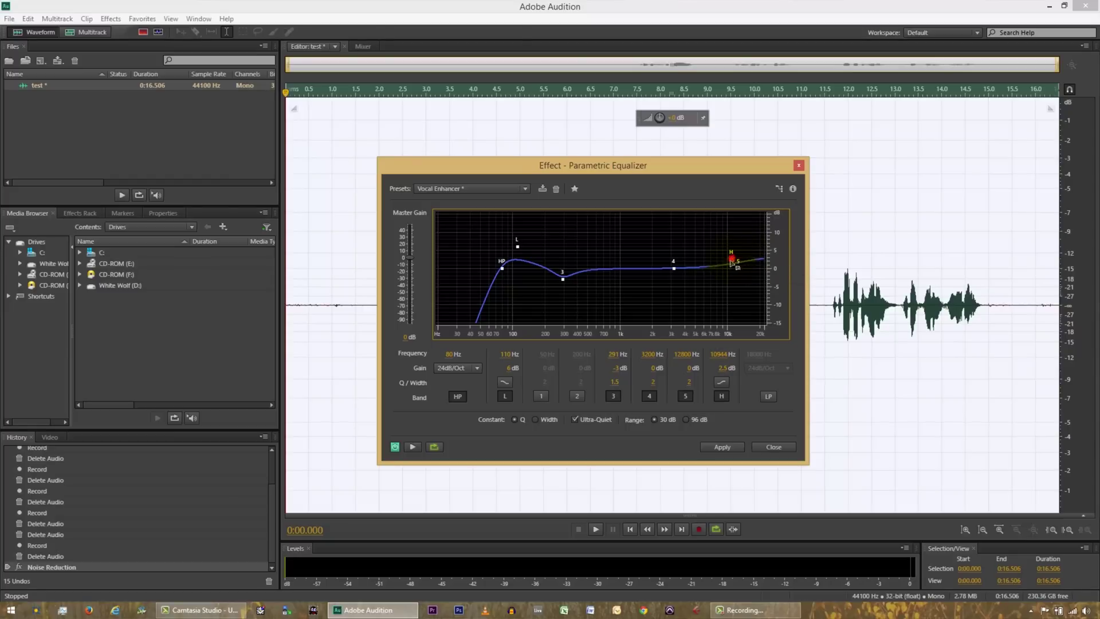
Step: Preview the equalizer from about 8.7 s, compare it with the effect bypassed, and apply it to the entire recording
click(410, 446)
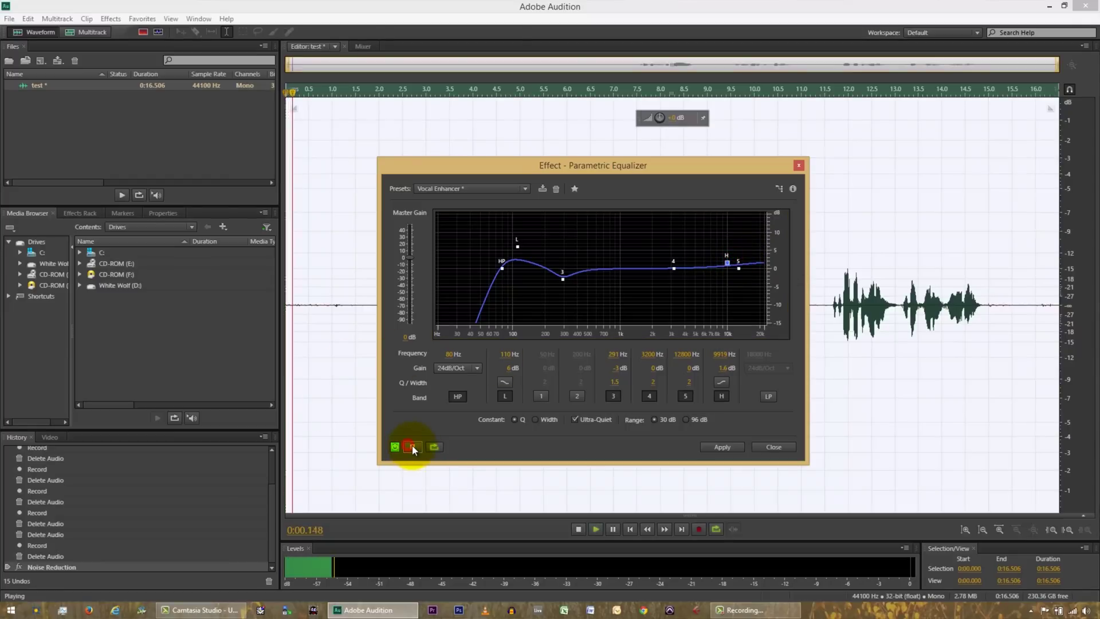
click(695, 90)
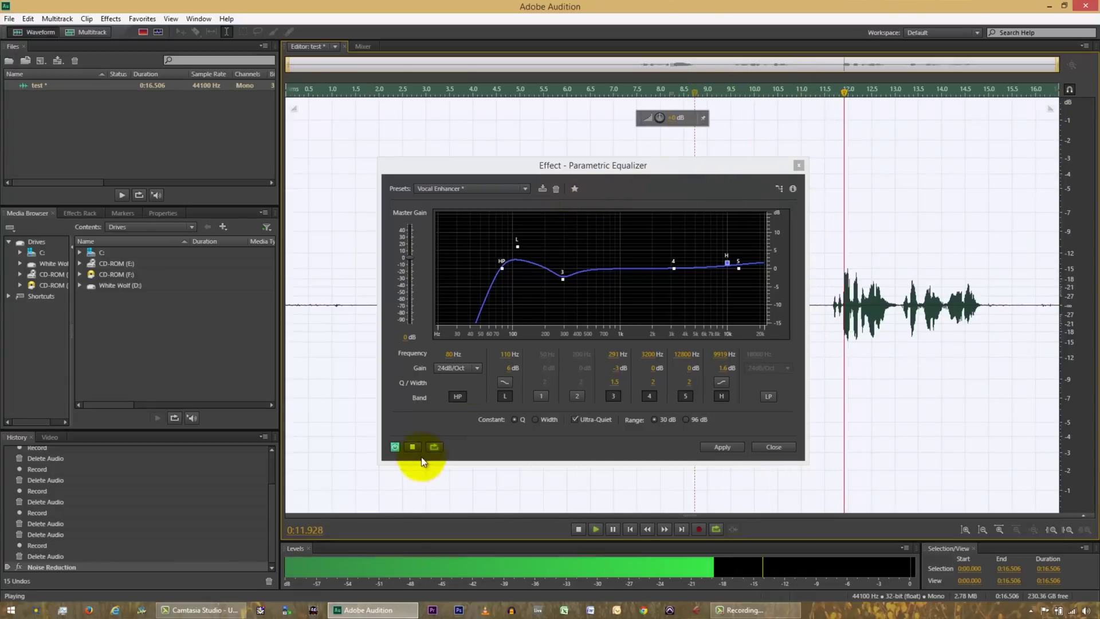
click(396, 447)
click(394, 448)
key(space)
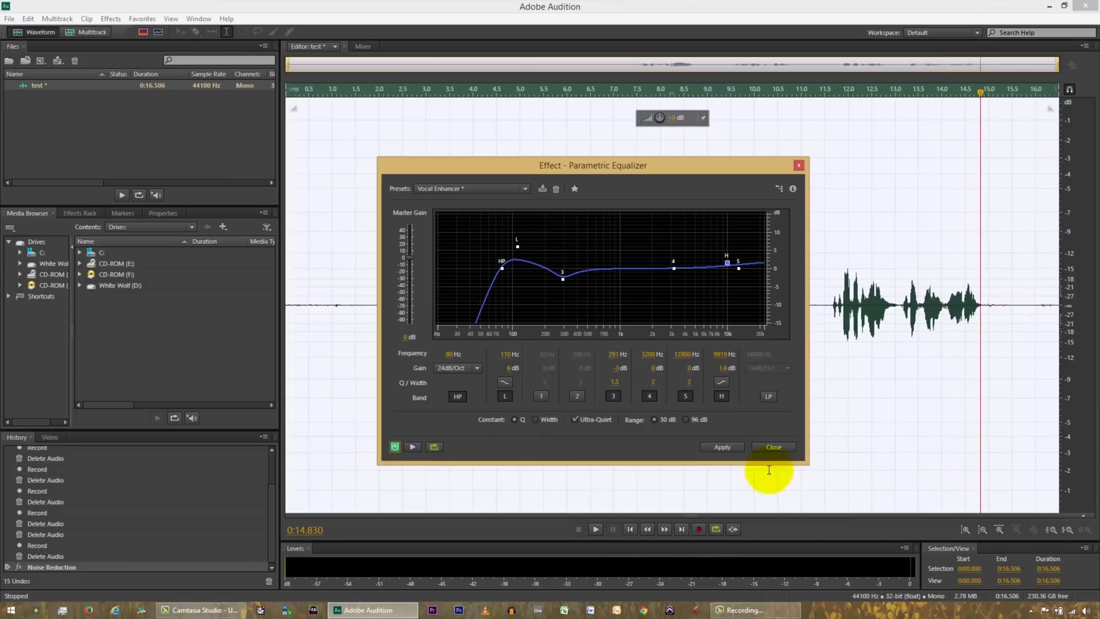
click(723, 448)
Step: Apply Studio Reverb to the entire recording with the existing custom settings, including a 7% Wet output level
click(455, 289)
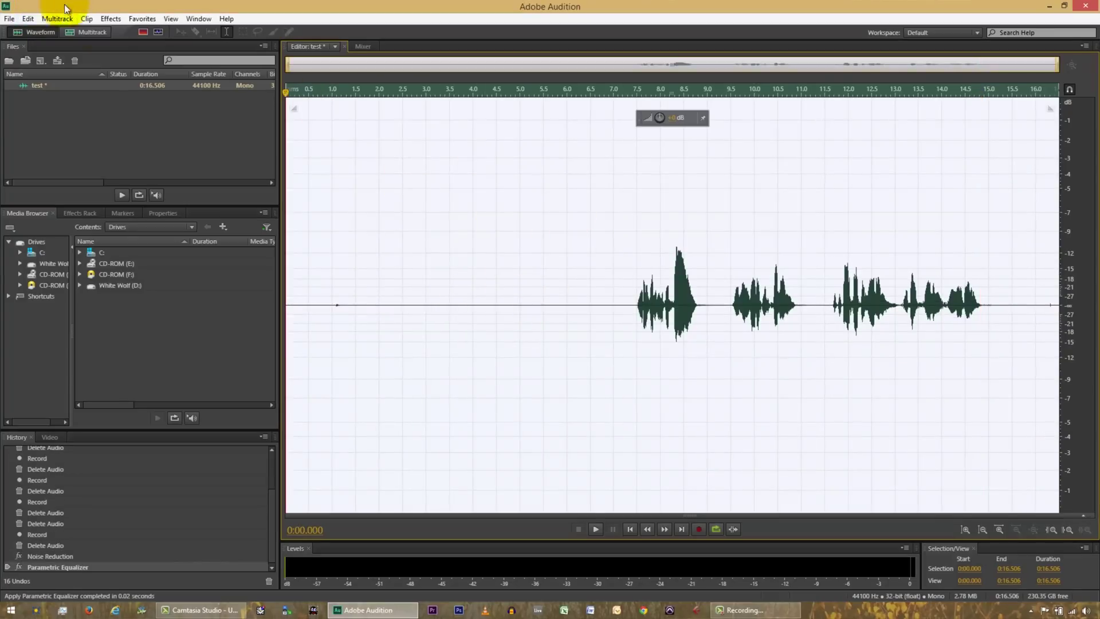
click(112, 20)
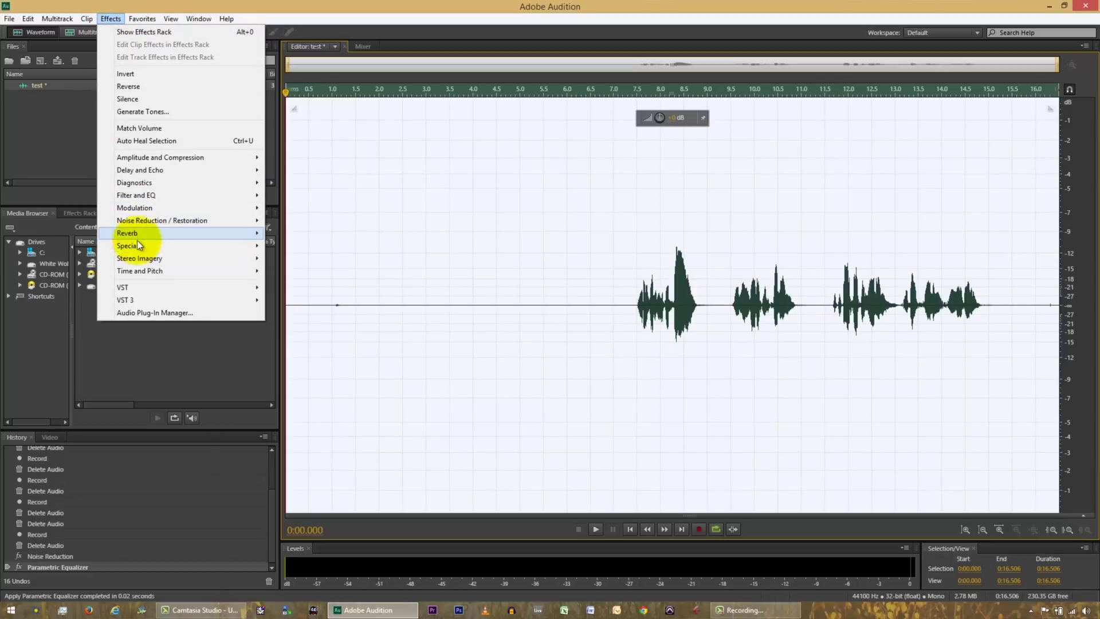
mouse_move(135, 235)
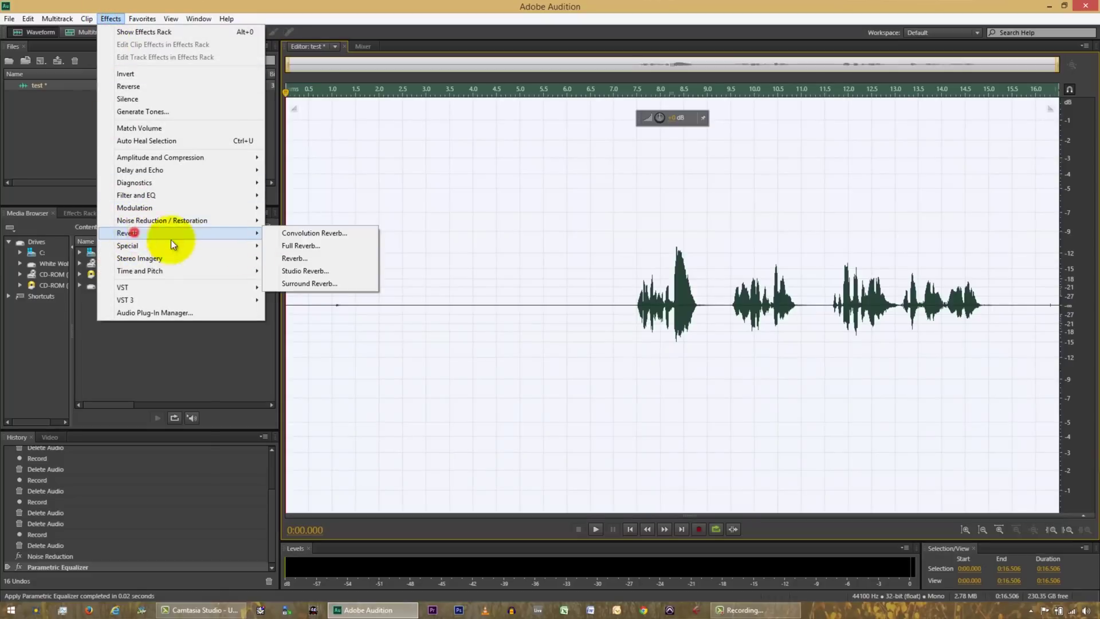
click(295, 270)
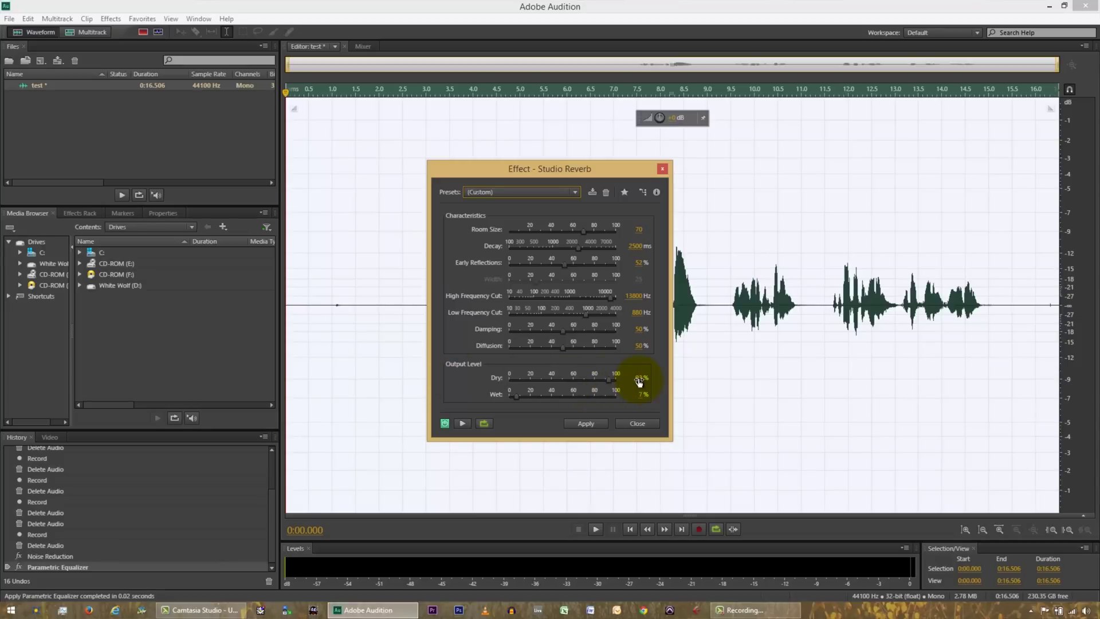
click(590, 424)
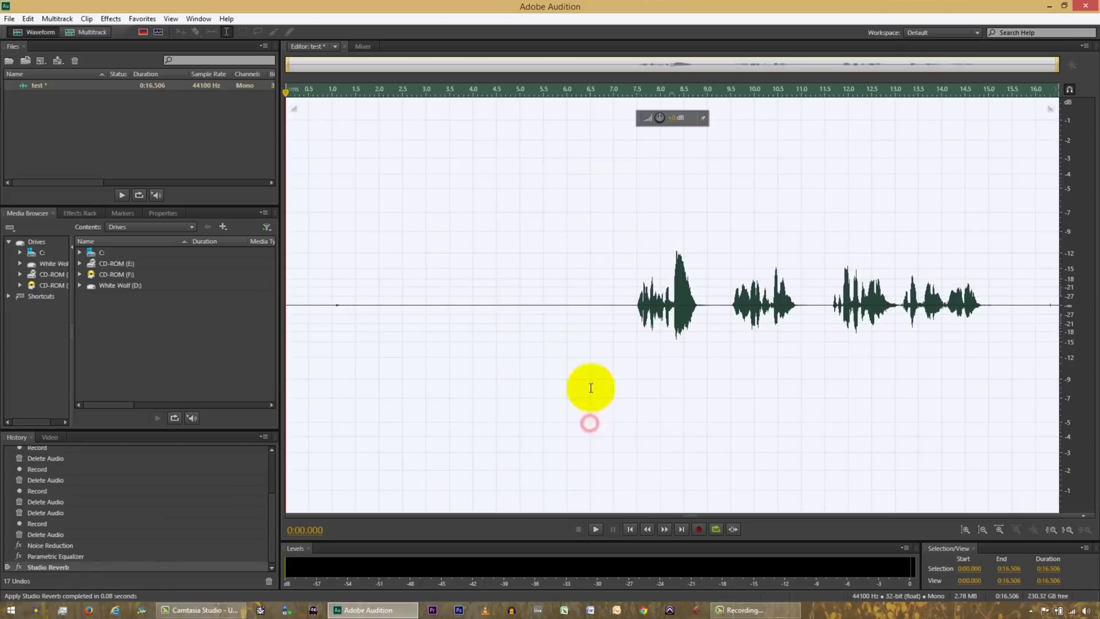
Step: Play back the processed recording from about 6.7 s, just before the first spoken phrase
click(621, 224)
click(600, 310)
key(space)
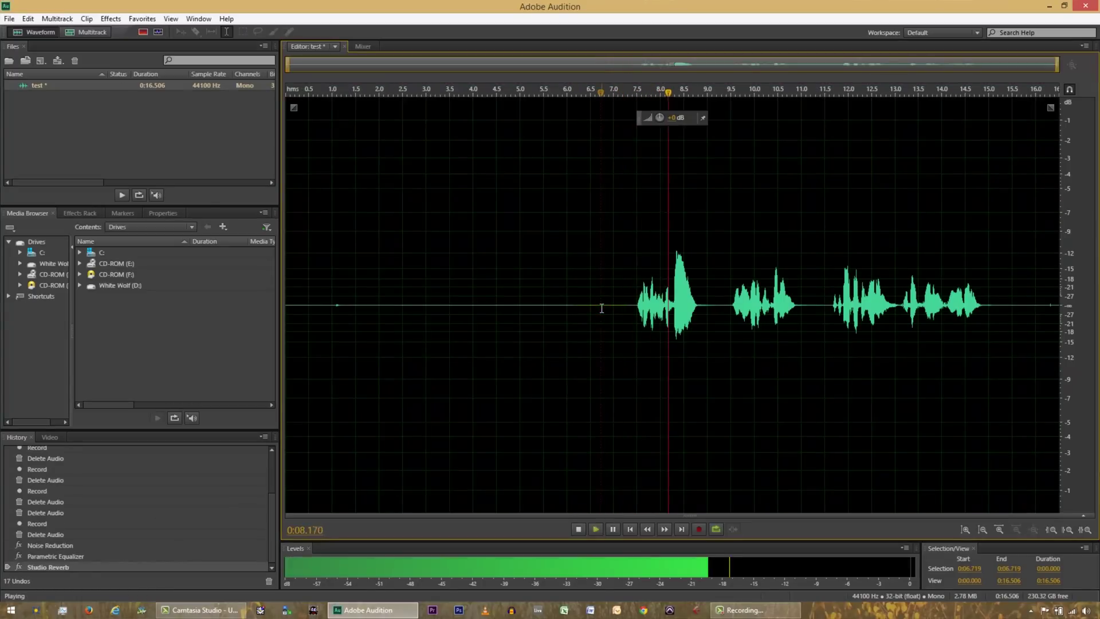